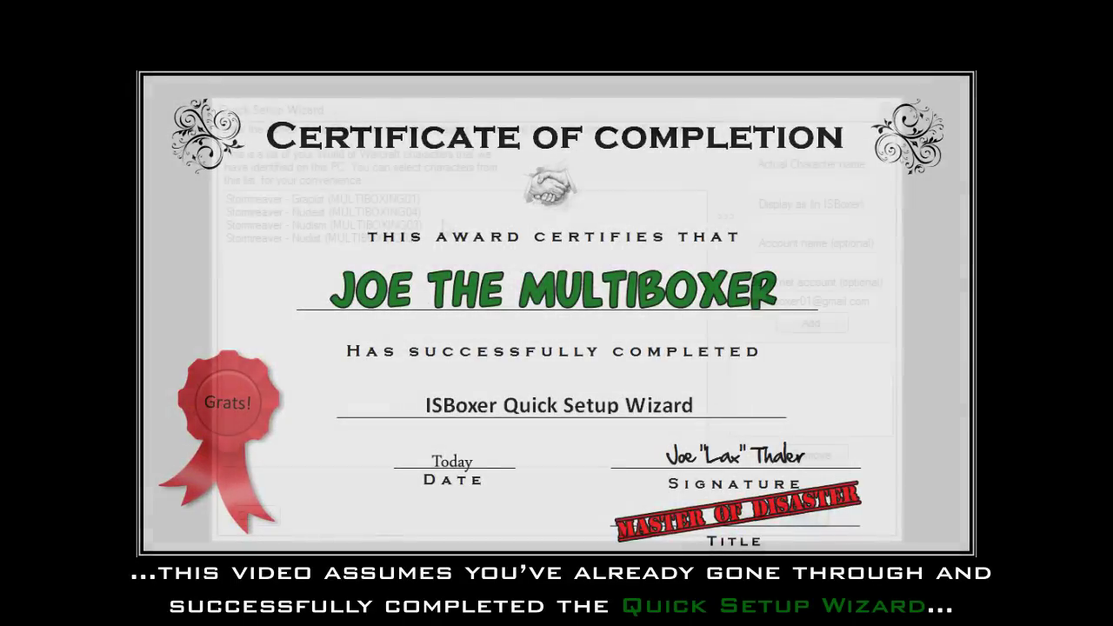
Add the Stormreaver characters Grapist, Nudist, Nudism and Nudest to the team in that order in the Quick Setup Wizard
{"action": "left_click", "coordinate": [812, 323]}
{"action": "left_click", "coordinate": [422, 238]}
{"action": "left_click", "coordinate": [815, 323]}
{"action": "left_click", "coordinate": [422, 225]}
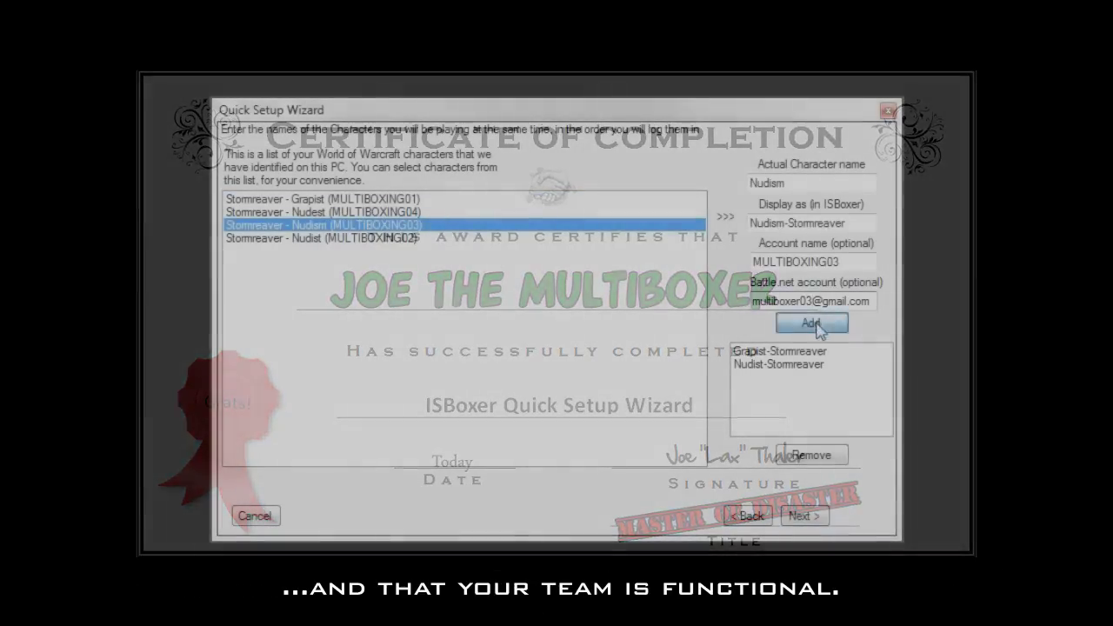
{"action": "left_click", "coordinate": [811, 322]}
{"action": "left_click", "coordinate": [321, 212]}
{"action": "left_click", "coordinate": [810, 322]}
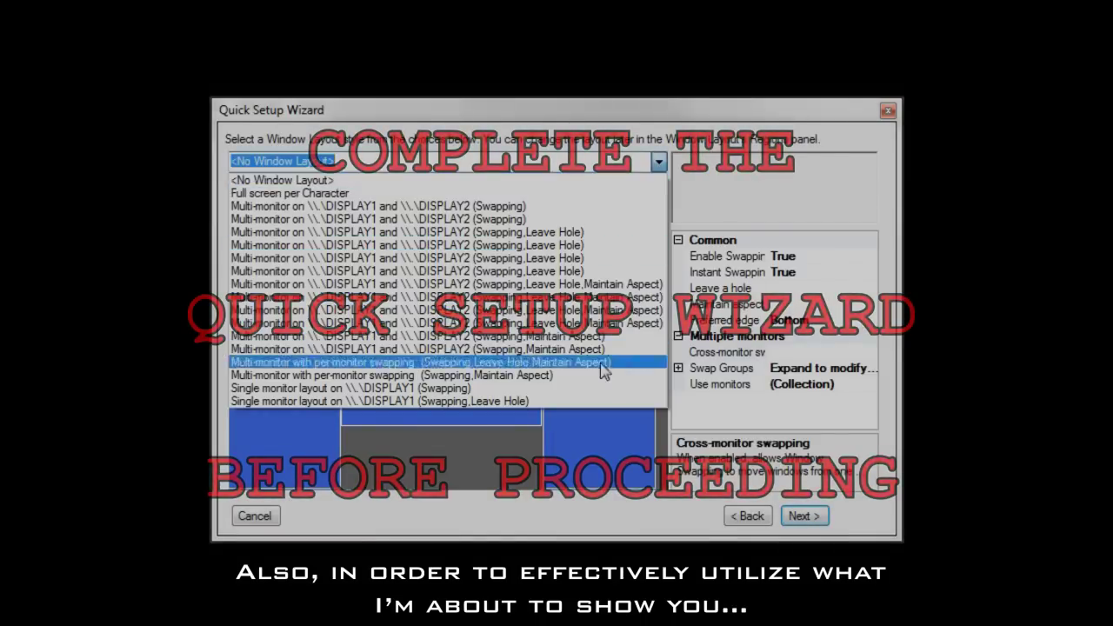
Choose the multi-monitor window layout for DISPLAY1 and DISPLAY2 with Swapping and Leave Hole, and proceed through the wizard
{"action": "left_click", "coordinate": [604, 368]}
{"action": "left_click", "coordinate": [658, 161]}
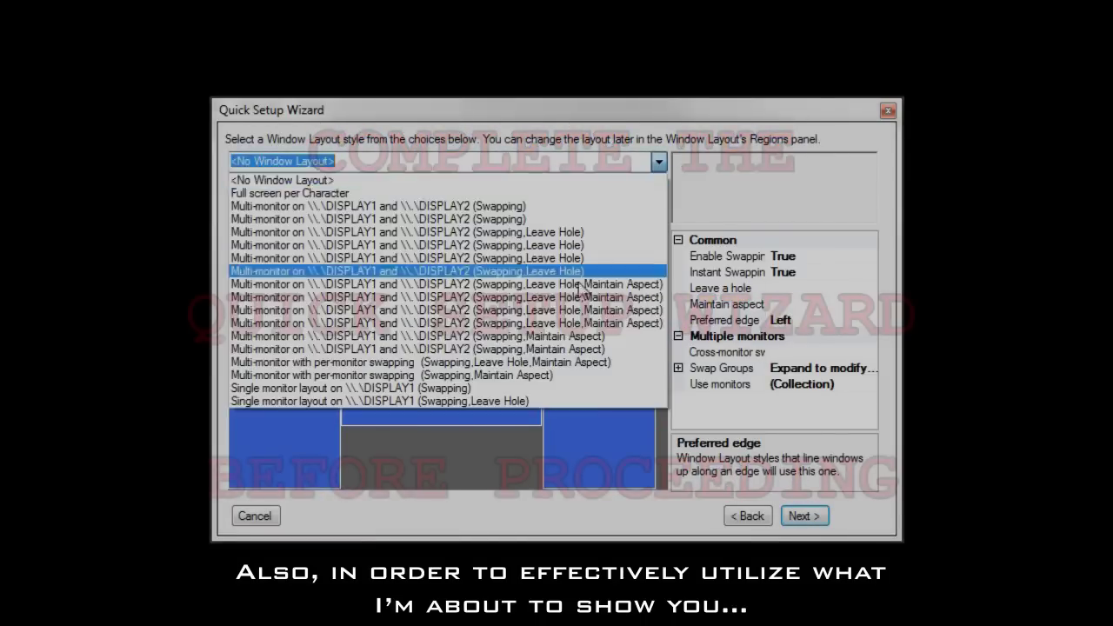
{"action": "left_click", "coordinate": [435, 241]}
{"action": "left_click", "coordinate": [785, 516]}
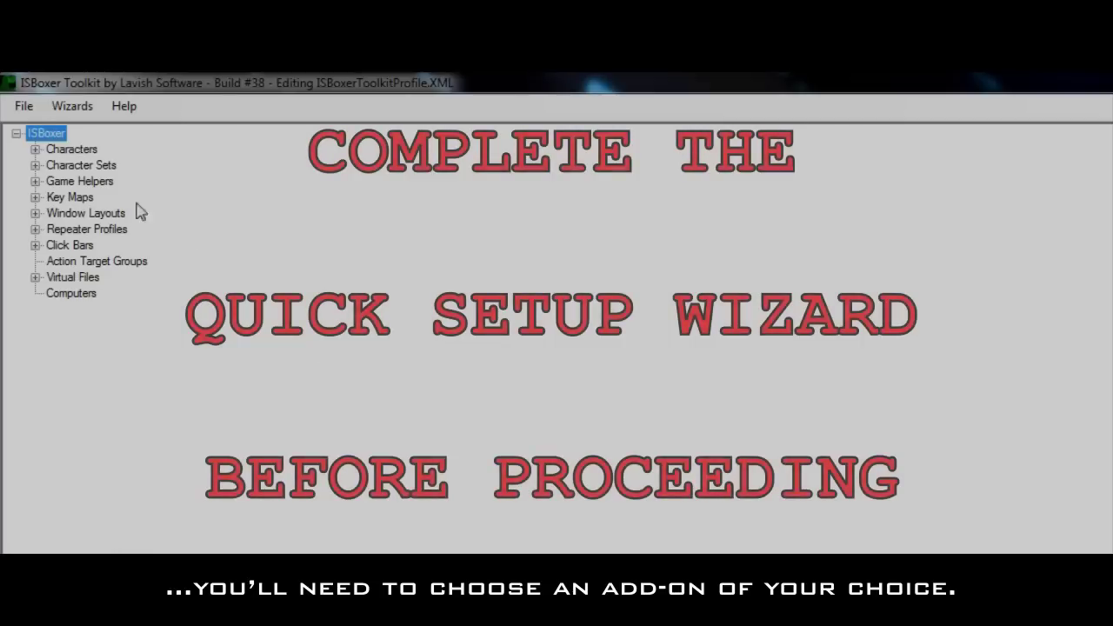
{"action": "left_click", "coordinate": [24, 106]}
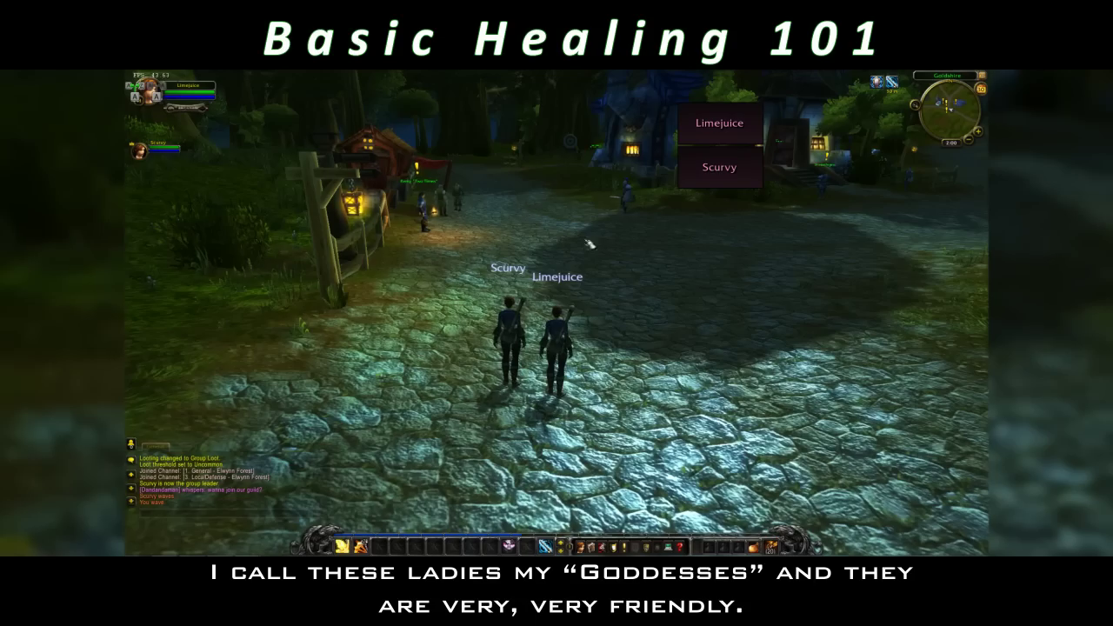
{"action": "left_click_drag", "start_coordinate": [589, 244], "coordinate": [378, 262]}
{"action": "key", "text": "w"}
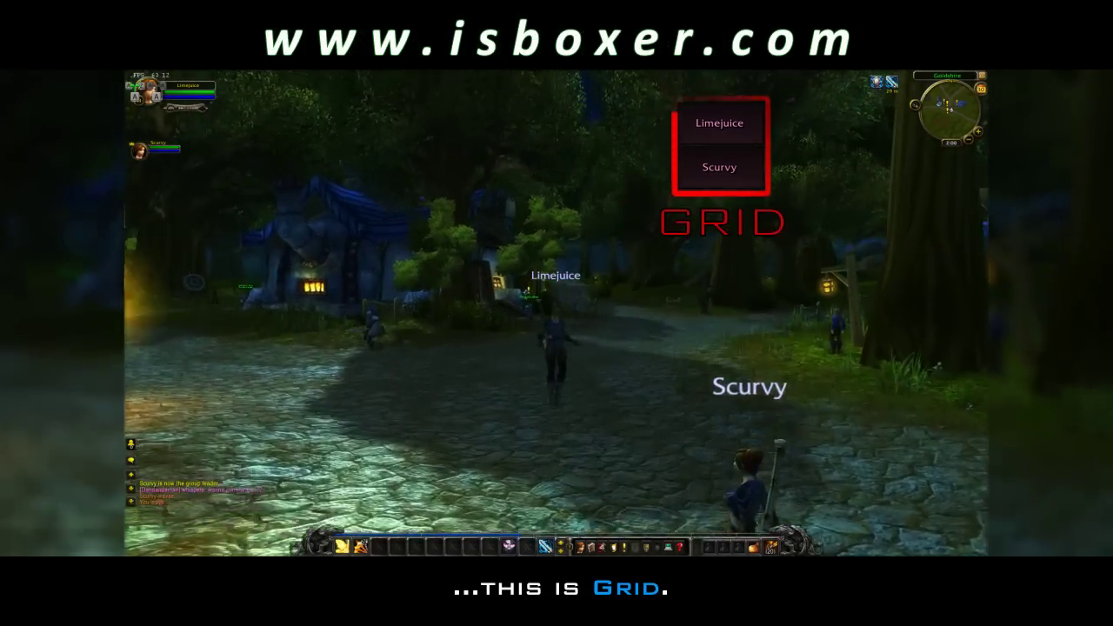
{"action": "left_click_drag", "start_coordinate": [557, 313], "coordinate": [434, 313]}
{"action": "left_click_drag", "start_coordinate": [635, 276], "coordinate": [731, 300]}
{"action": "left_click_drag", "start_coordinate": [688, 217], "coordinate": [557, 217]}
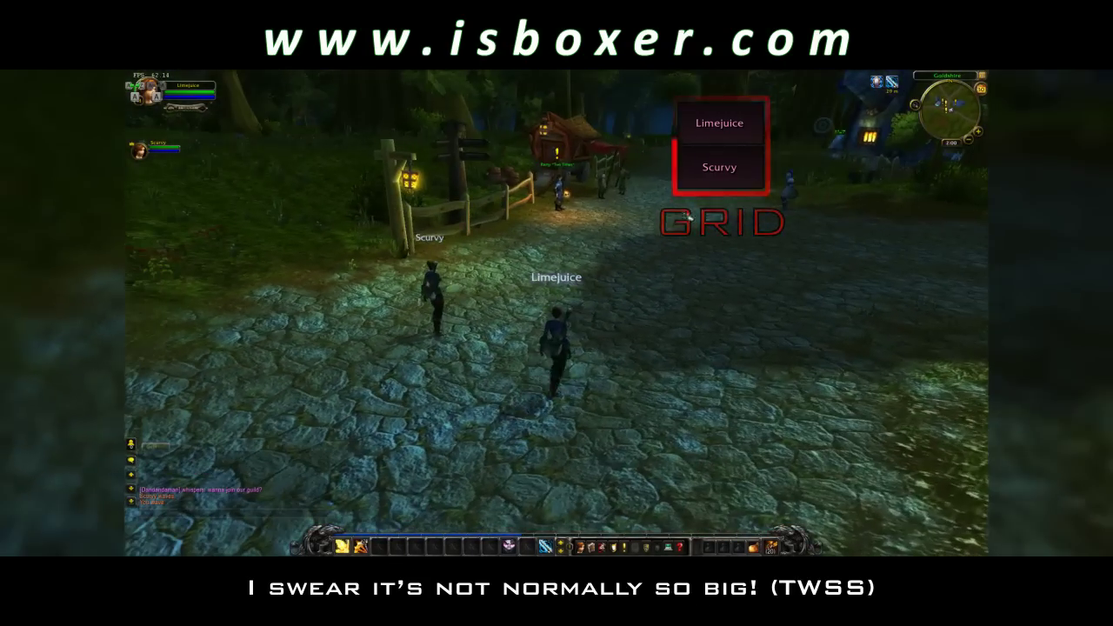
{"action": "left_click_drag", "start_coordinate": [718, 275], "coordinate": [887, 259]}
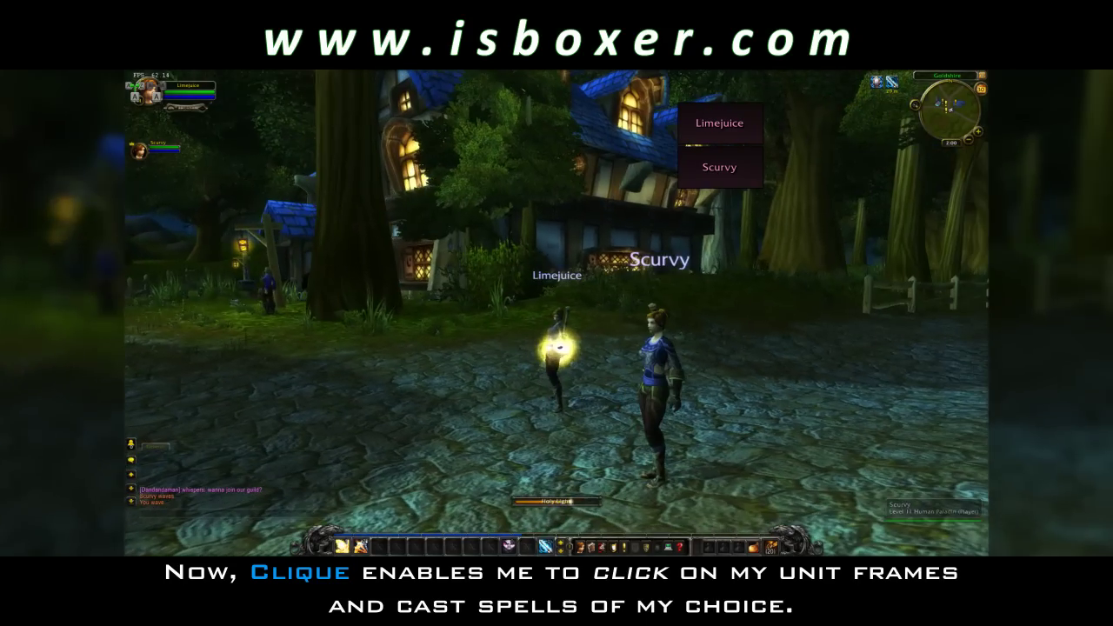
{"action": "key", "text": "w"}
{"action": "left_click_drag", "start_coordinate": [718, 261], "coordinate": [452, 264]}
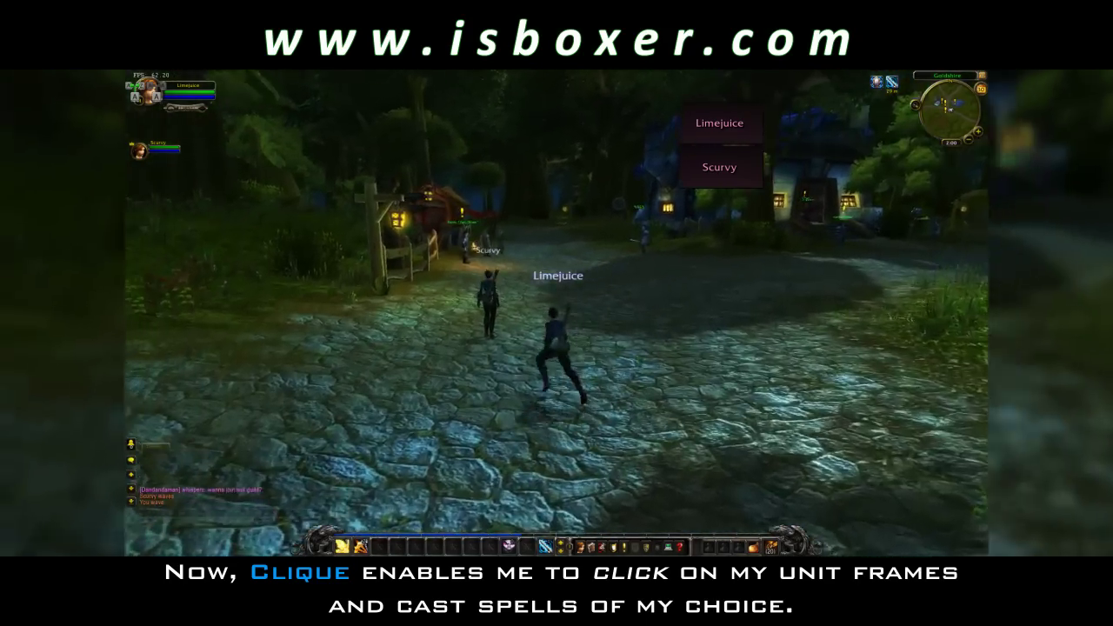
Cast the Clique-bound spell on Scurvy through her Grid unit frame
{"action": "mouse_move", "coordinate": [651, 294]}
{"action": "left_mouse_down"}
{"action": "mouse_move", "coordinate": [600, 293]}
{"action": "mouse_move", "coordinate": [696, 294]}
{"action": "mouse_move", "coordinate": [650, 294]}
{"action": "left_mouse_up"}
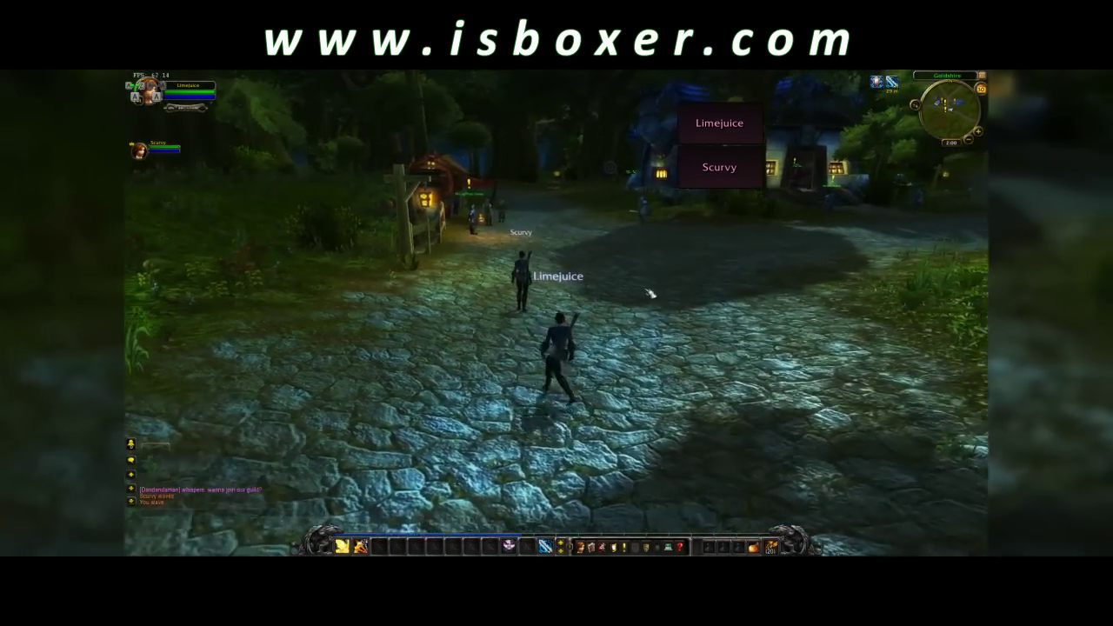
{"action": "right_click", "coordinate": [715, 171]}
{"action": "left_click_drag", "start_coordinate": [661, 278], "coordinate": [791, 226]}
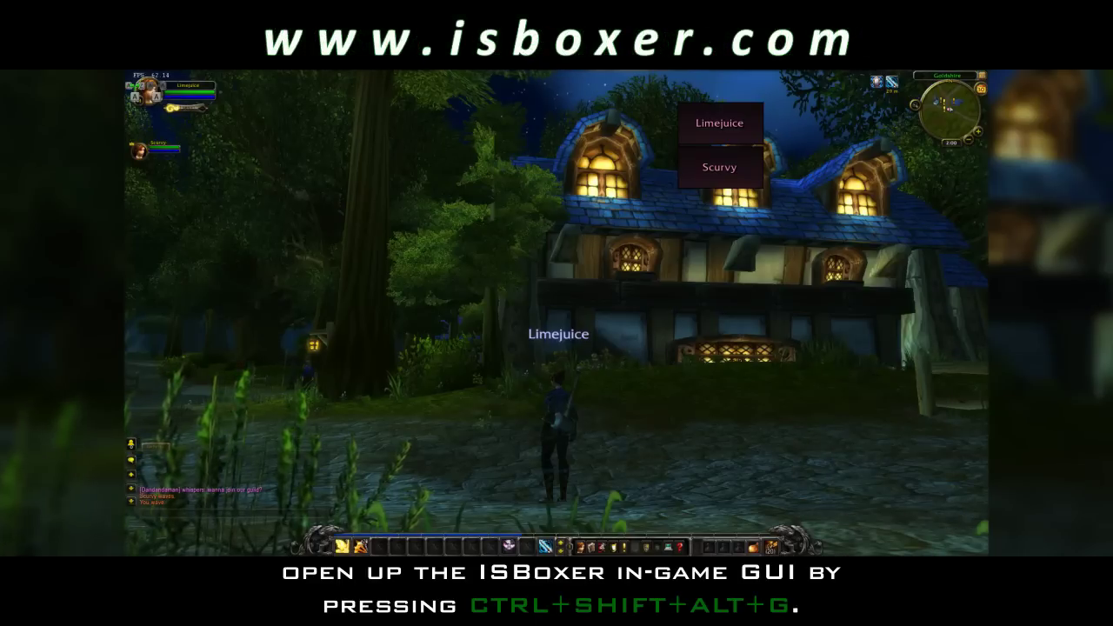
Switch to ISBoxer Toolkit, set the Goddesses character set's in-game GUI toggle hotkey to Ctrl+Shift+Alt+G, and re-export the settings
{"action": "key", "text": "ctrl+shift+alt+g"}
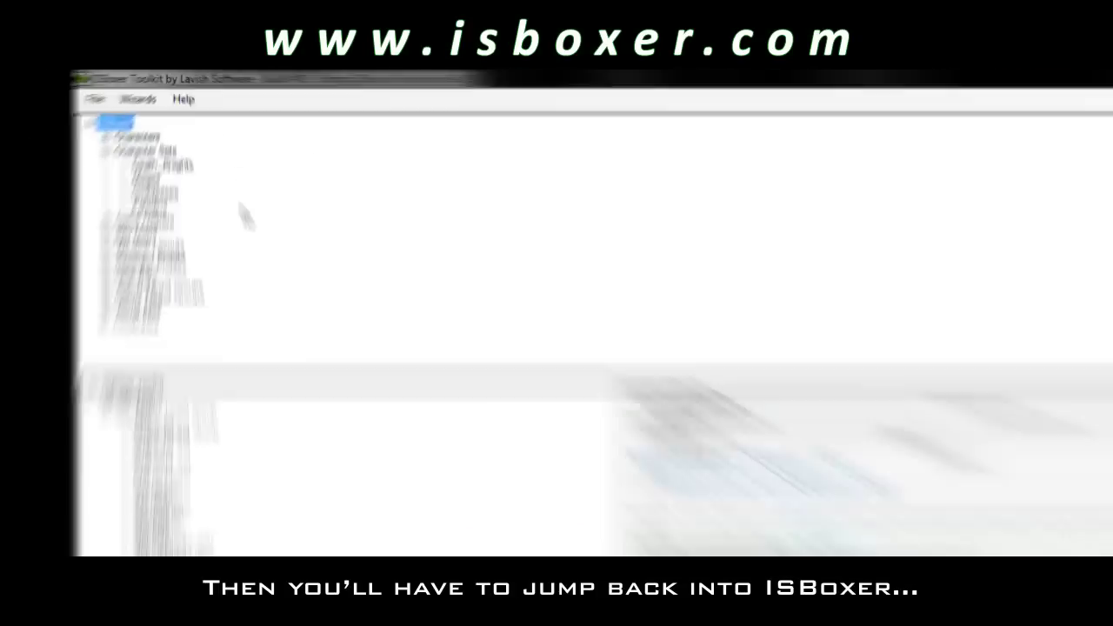
{"action": "left_click", "coordinate": [139, 287]}
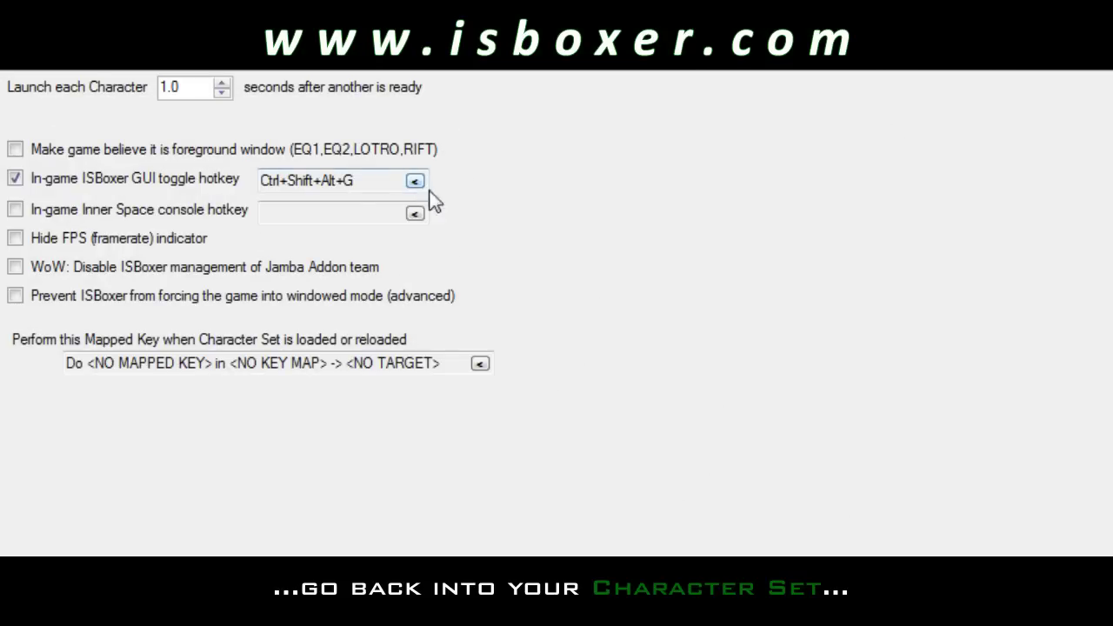
{"action": "left_click", "coordinate": [416, 183]}
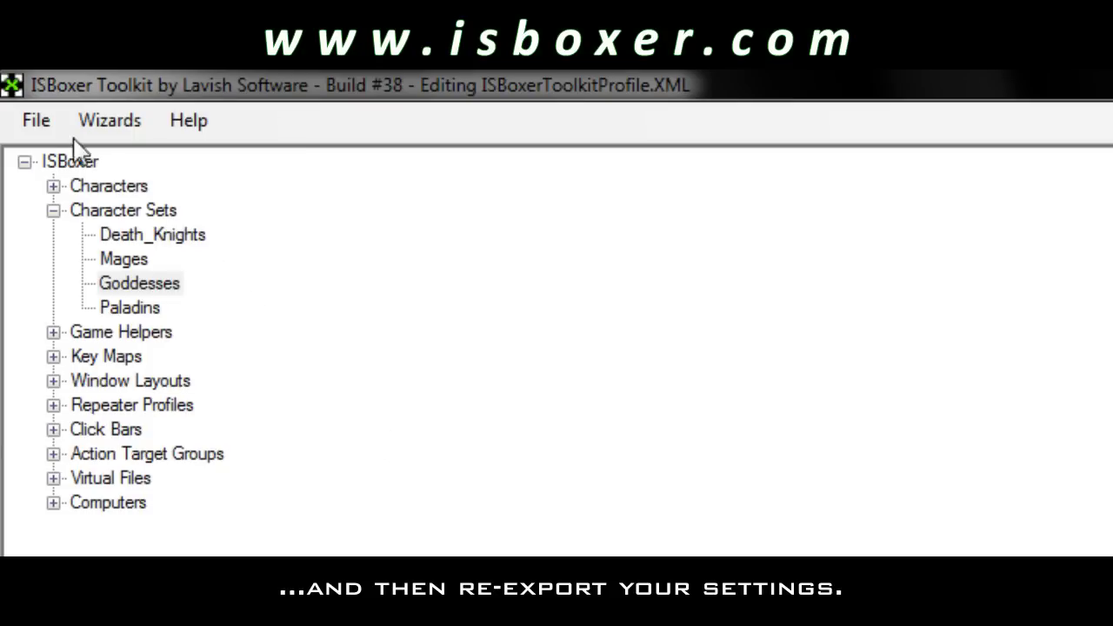
{"action": "left_click", "coordinate": [35, 119]}
{"action": "left_click", "coordinate": [93, 306]}
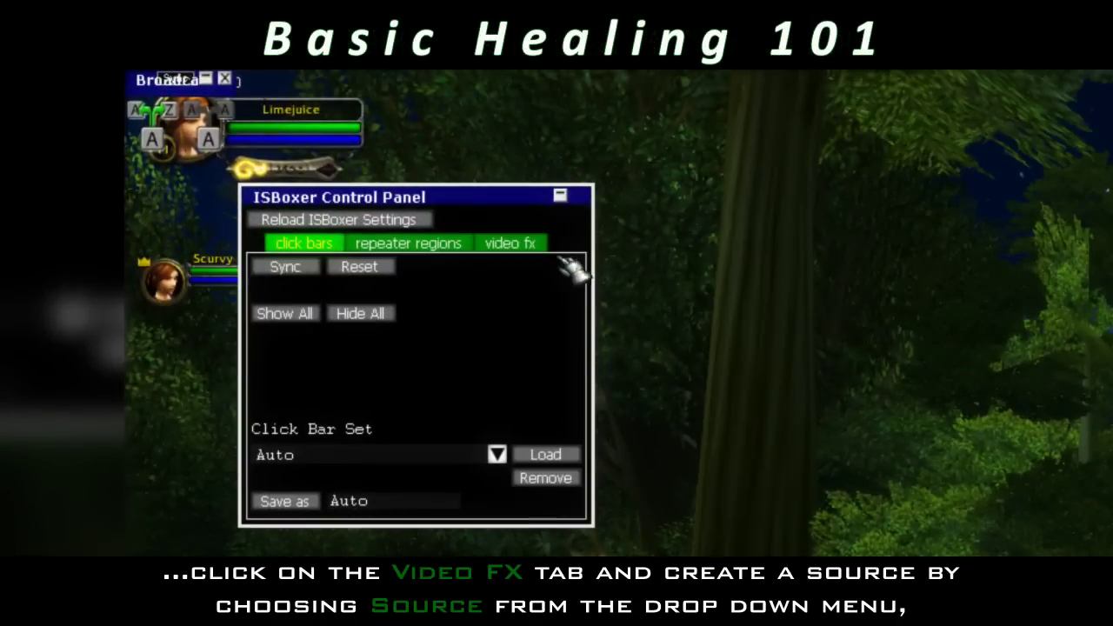
Add a Video FX Source named "grid" in Limejuice's in-game ISBoxer Control Panel
{"action": "left_click", "coordinate": [276, 136]}
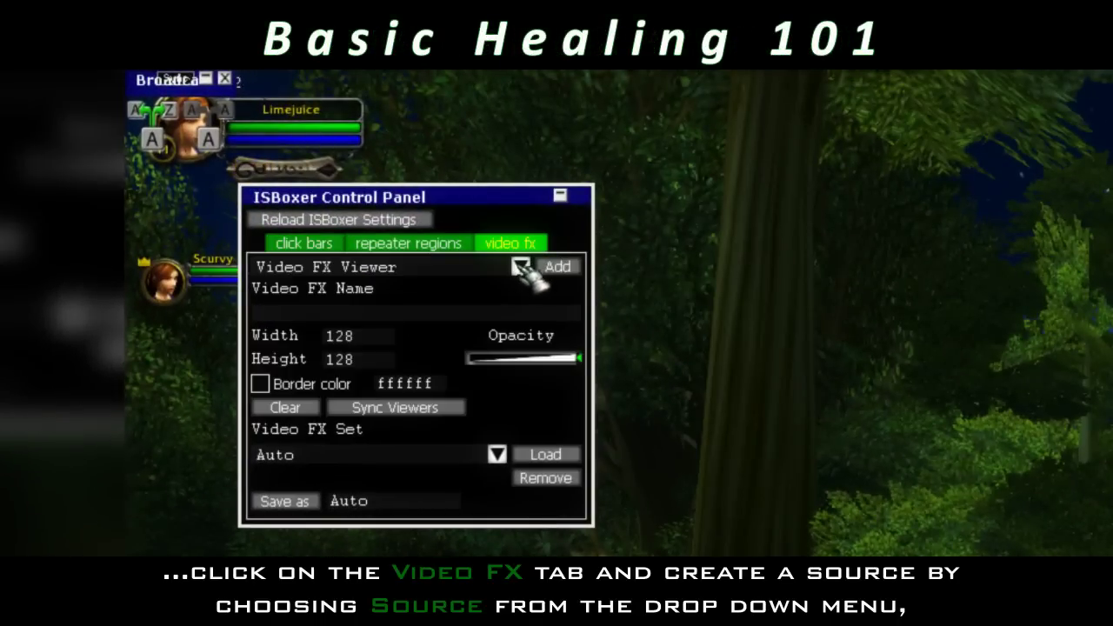
{"action": "left_click", "coordinate": [519, 267]}
{"action": "left_click", "coordinate": [374, 300]}
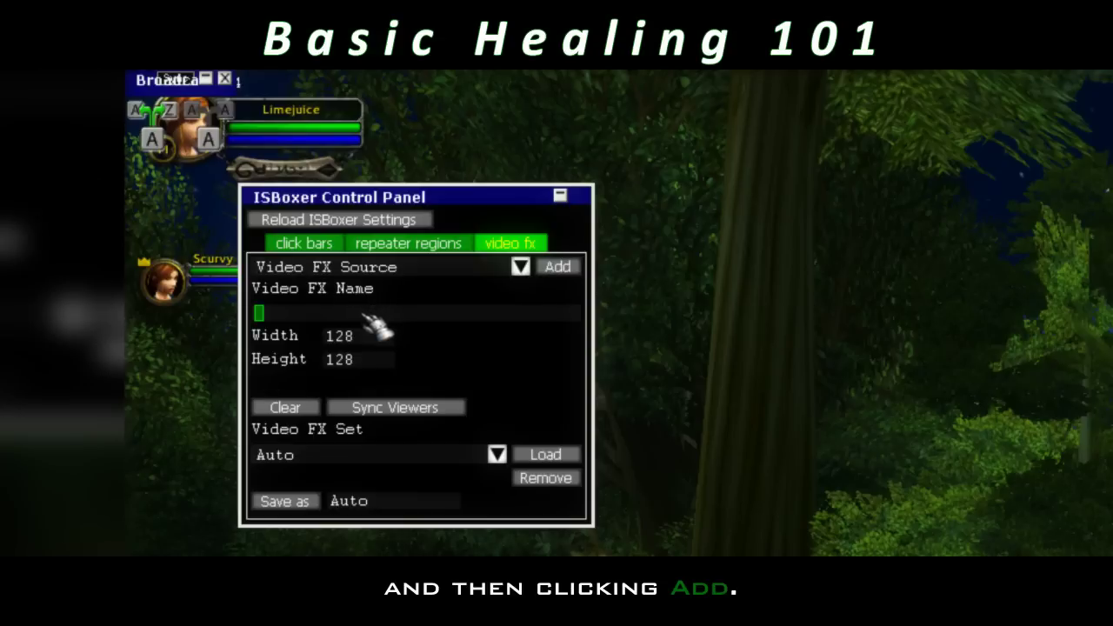
{"action": "type", "text": "grid"}
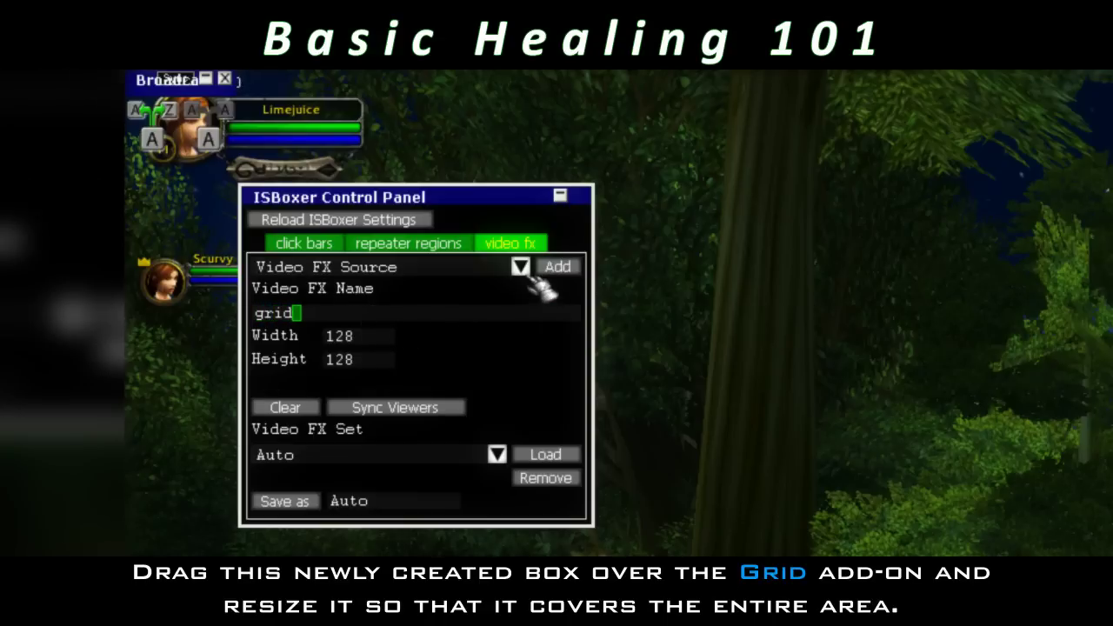
{"action": "left_click", "coordinate": [559, 269]}
Place the grid source over the Grid add-on at about 1224, 67 and resize it to about 199 by 202 to cover both frames
{"action": "left_click_drag", "start_coordinate": [312, 173], "coordinate": [654, 103]}
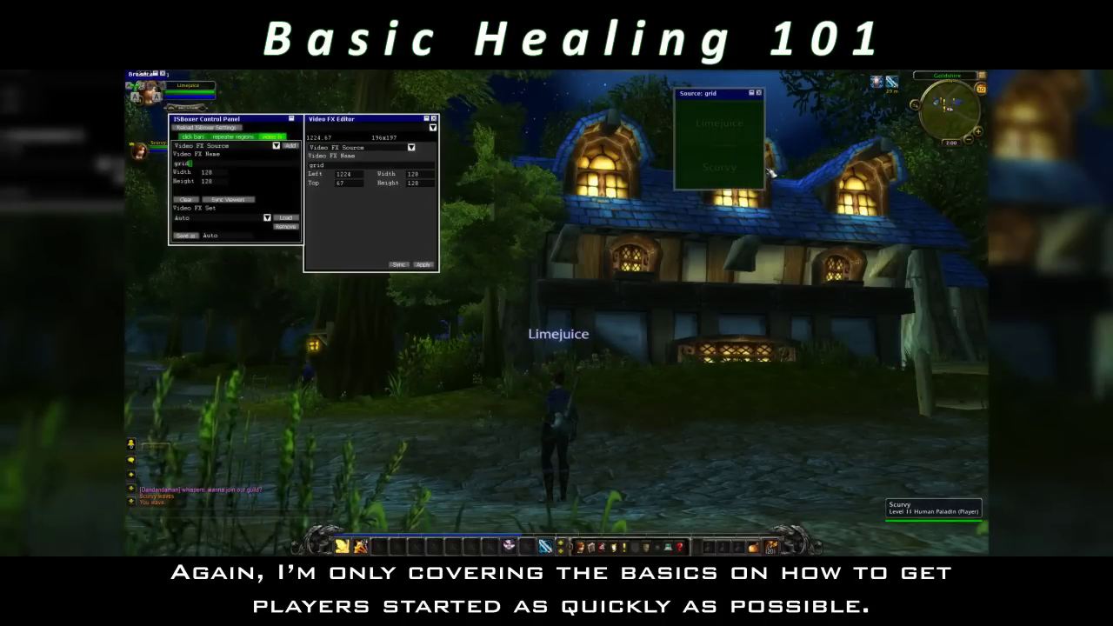
{"action": "left_click_drag", "start_coordinate": [766, 188], "coordinate": [765, 191]}
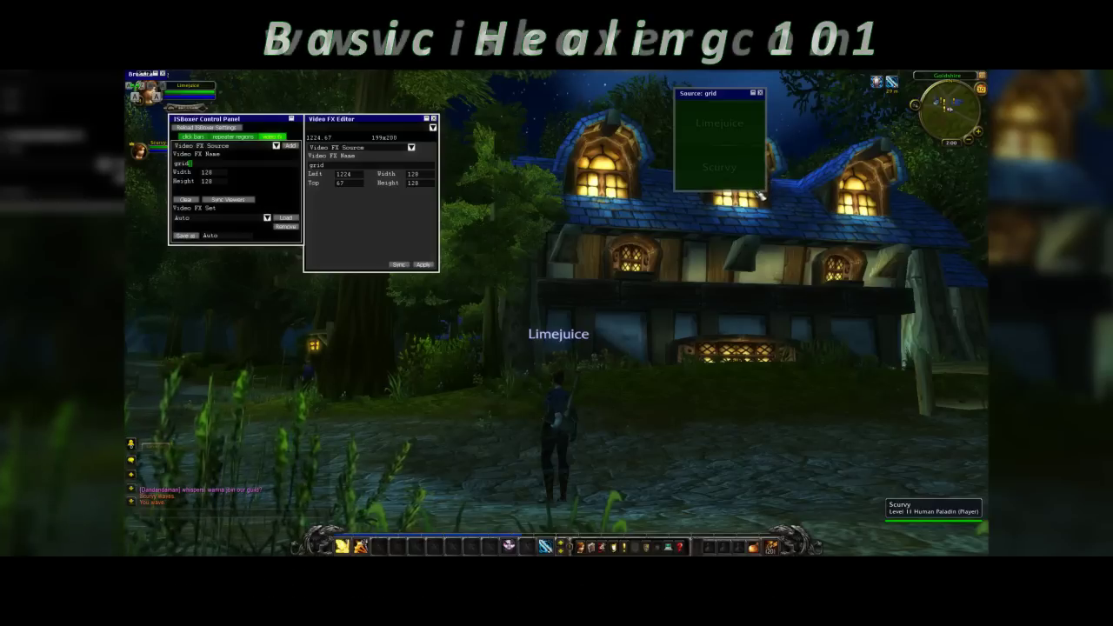
{"action": "left_click_drag", "start_coordinate": [617, 203], "coordinate": [616, 203]}
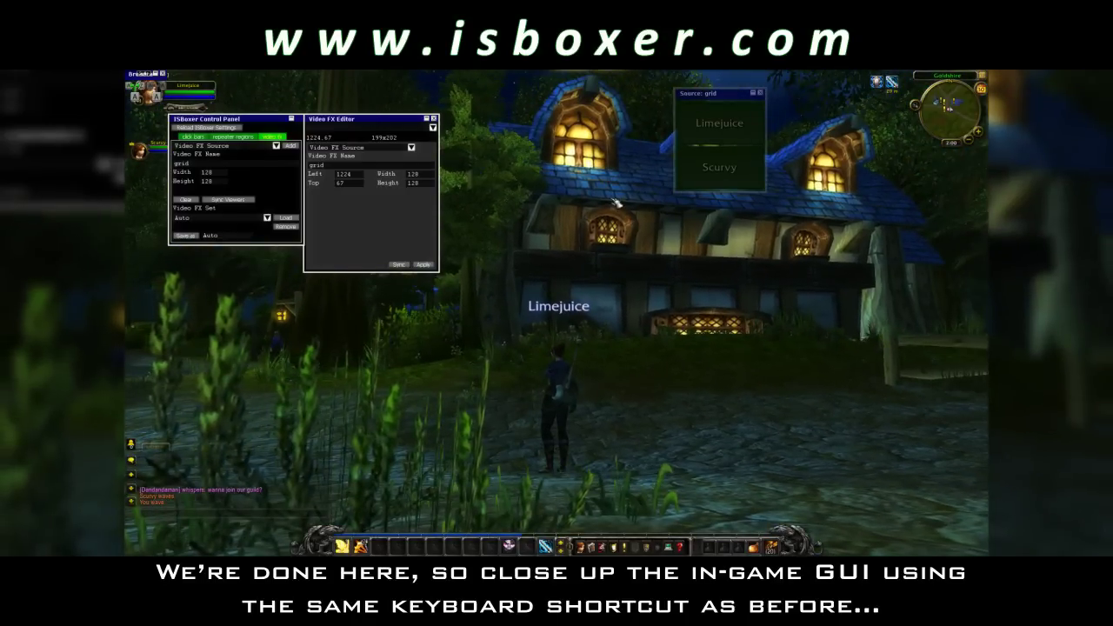
Close the in-game ISBoxer GUI and switch to Scurvy's game window
{"action": "key", "text": "ctrl+shift+alt+g"}
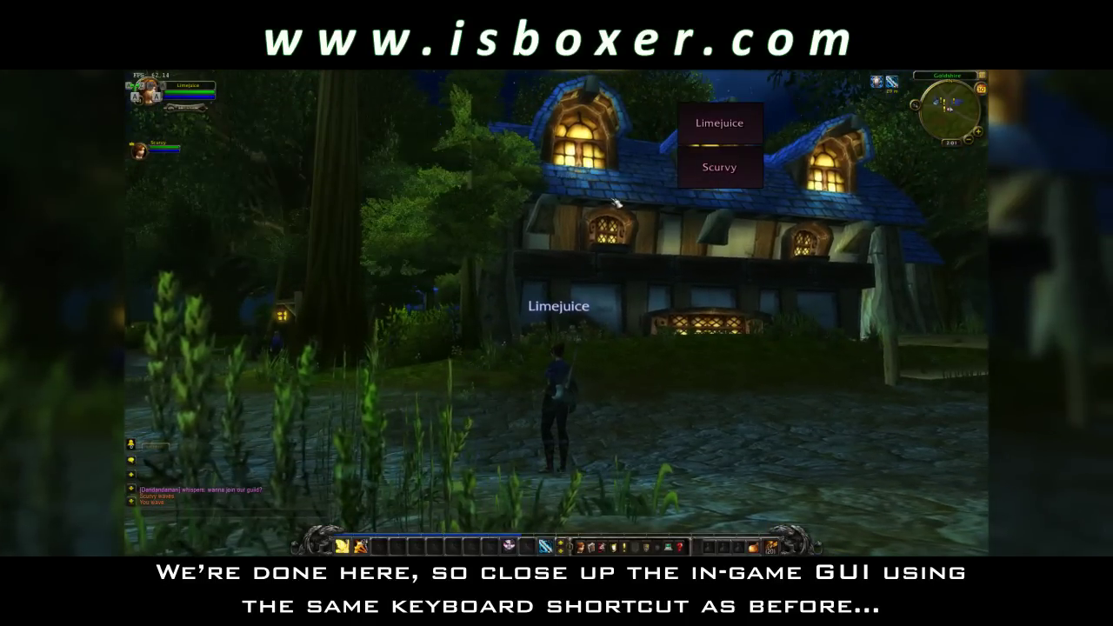
{"action": "key", "text": "ctrl+alt+1"}
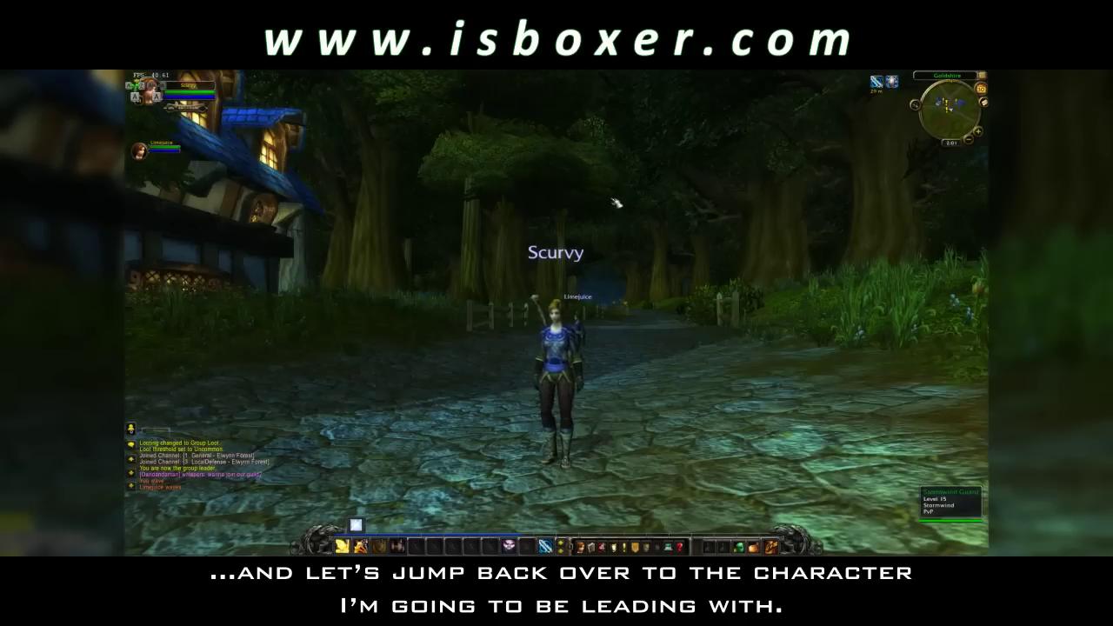
{"action": "mouse_move", "coordinate": [624, 227]}
{"action": "left_mouse_down"}
{"action": "mouse_move", "coordinate": [591, 250]}
{"action": "mouse_move", "coordinate": [552, 247]}
{"action": "mouse_move", "coordinate": [661, 249]}
{"action": "mouse_move", "coordinate": [556, 249]}
{"action": "mouse_move", "coordinate": [632, 217]}
{"action": "left_mouse_up"}
{"action": "key", "text": "a"}
{"action": "key", "text": "d"}
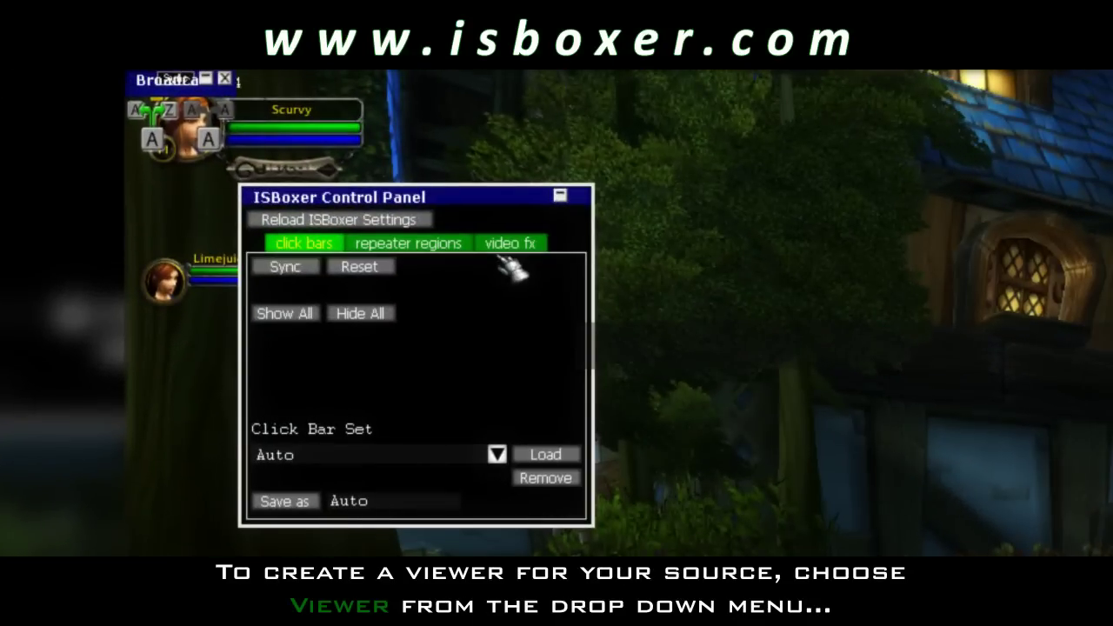
Add a Video FX Viewer named "grid" in Scurvy's in-game ISBoxer Control Panel
{"action": "left_click", "coordinate": [513, 244]}
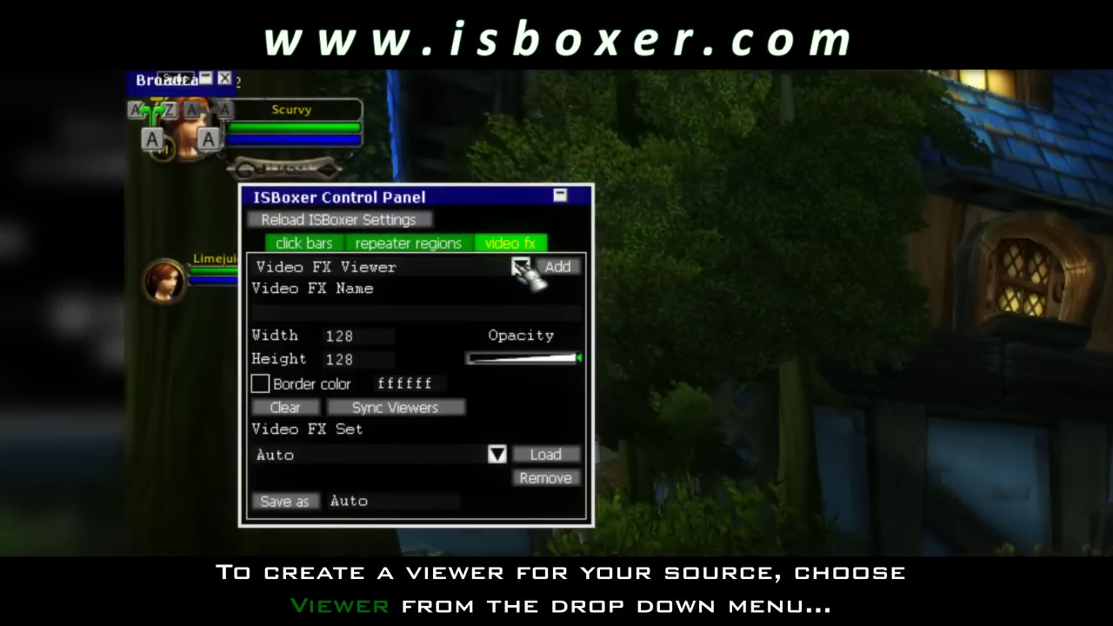
{"action": "left_click", "coordinate": [520, 267]}
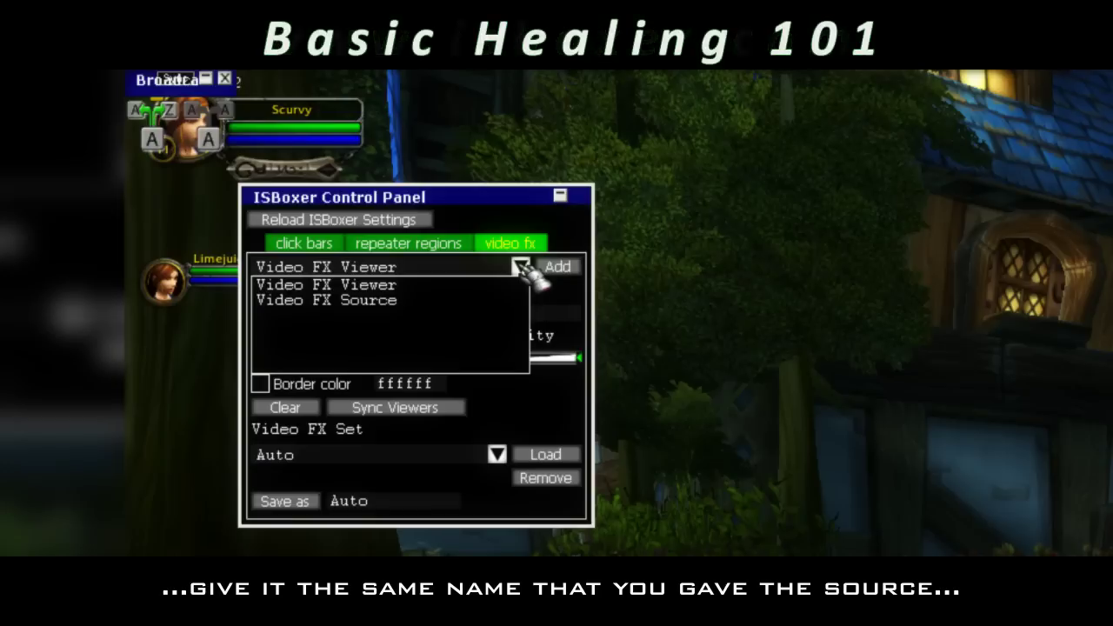
{"action": "left_click", "coordinate": [519, 265]}
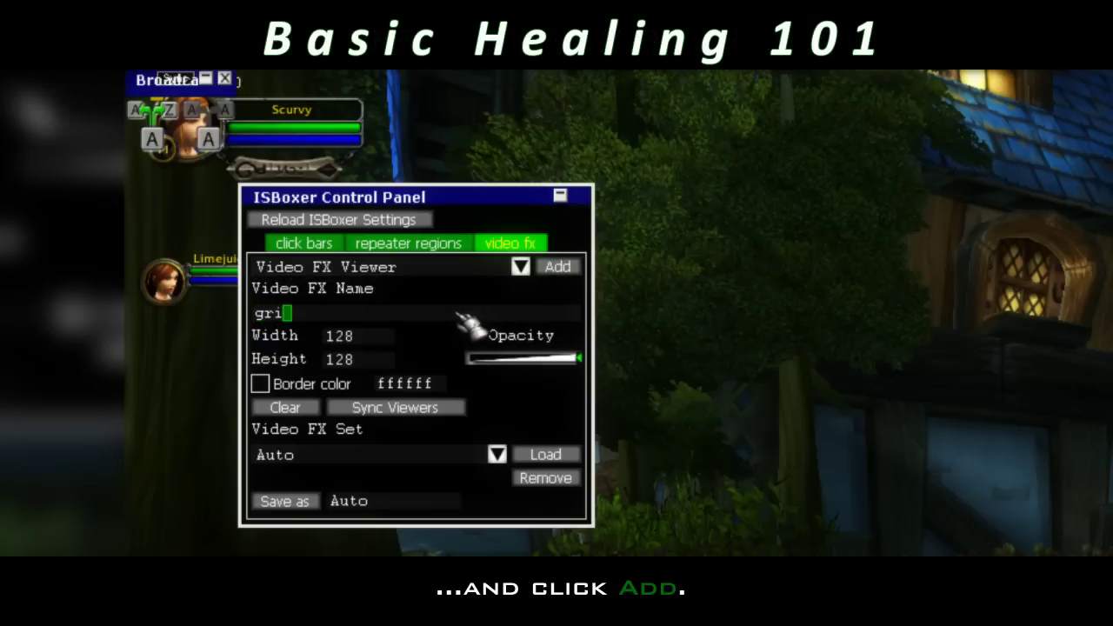
{"action": "left_click", "coordinate": [555, 269]}
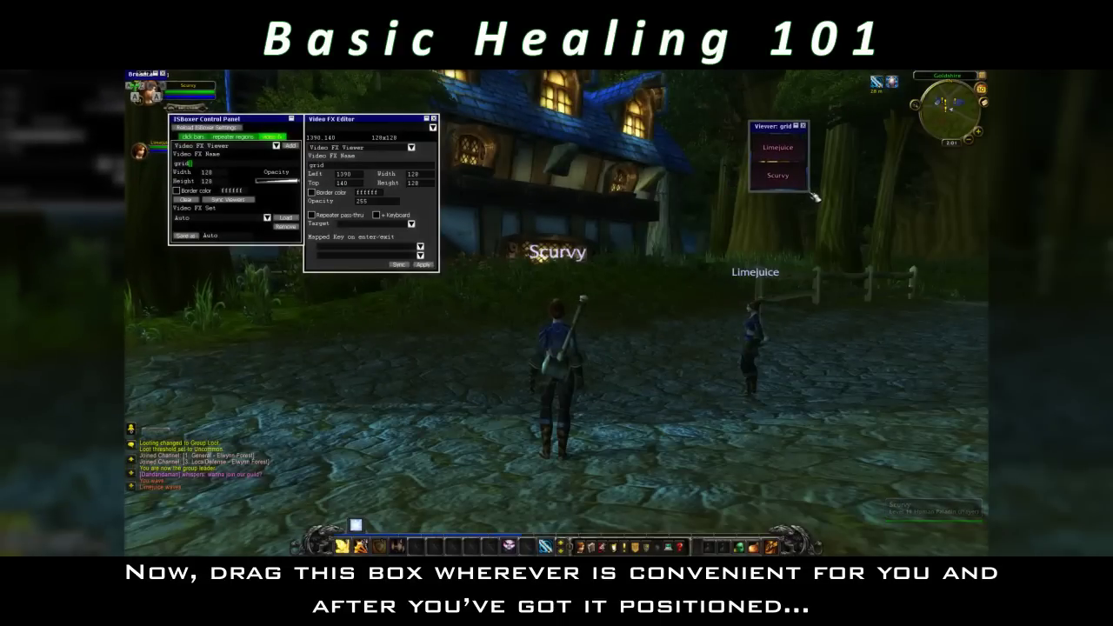
Enlarge the grid viewer to about 308 by 313 at about 1538, 325, and set up repeater pass-thru with a target
{"action": "left_click_drag", "start_coordinate": [853, 229], "coordinate": [898, 282]}
{"action": "left_click_drag", "start_coordinate": [833, 133], "coordinate": [901, 216]}
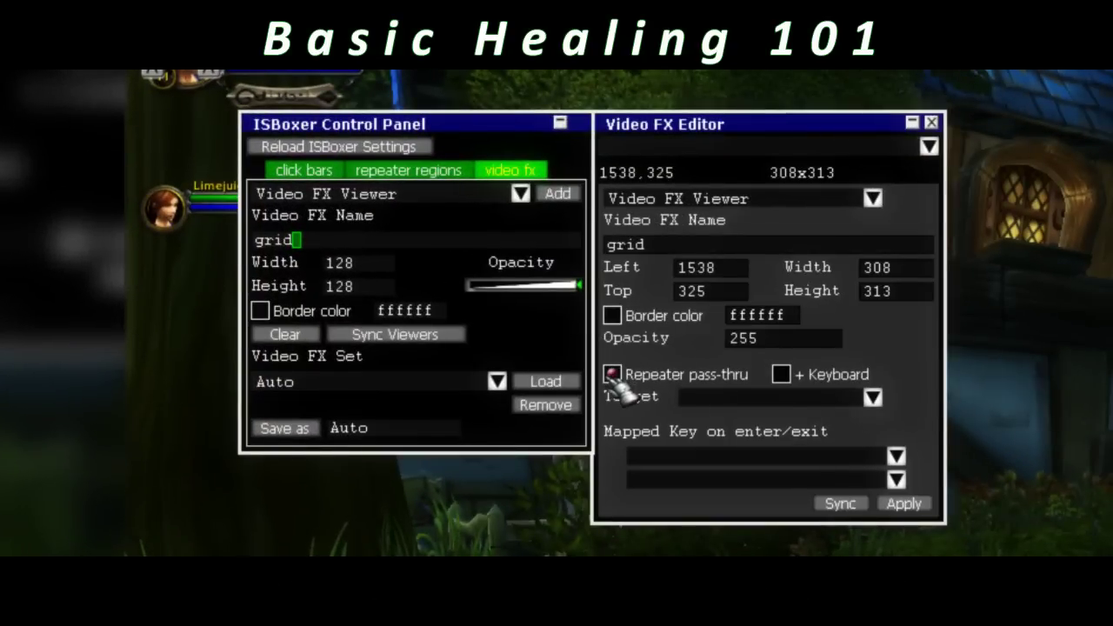
{"action": "left_click", "coordinate": [872, 397]}
{"action": "left_click", "coordinate": [706, 461]}
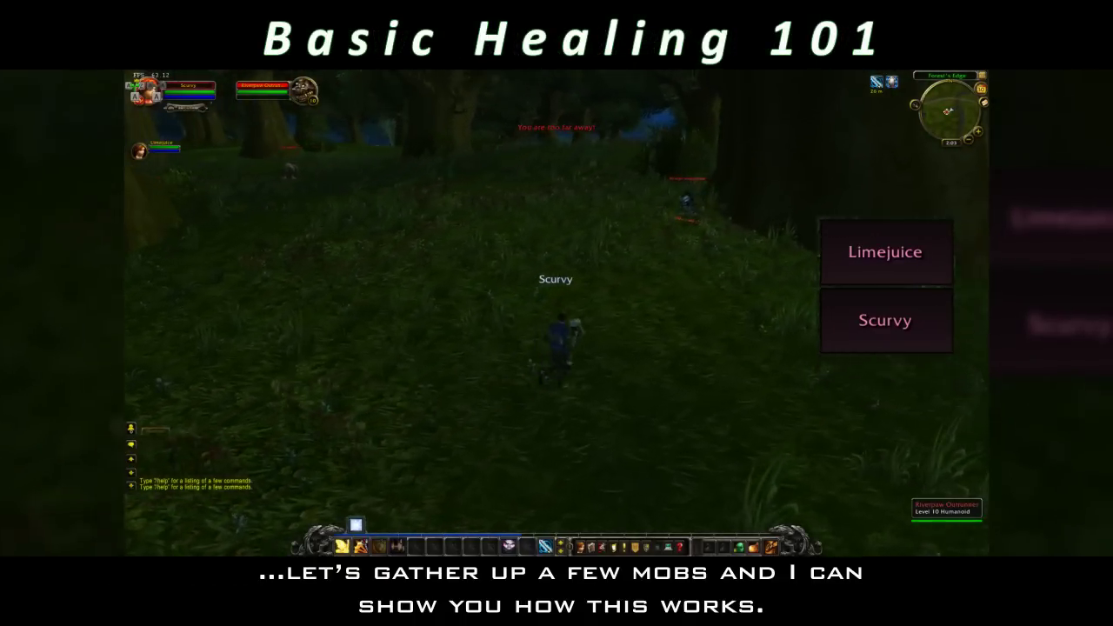
Run Scurvy through the forest and attack the Riverpaw Outrunners and the Young Forest Bear to gather them up
{"action": "key", "text": "1"}
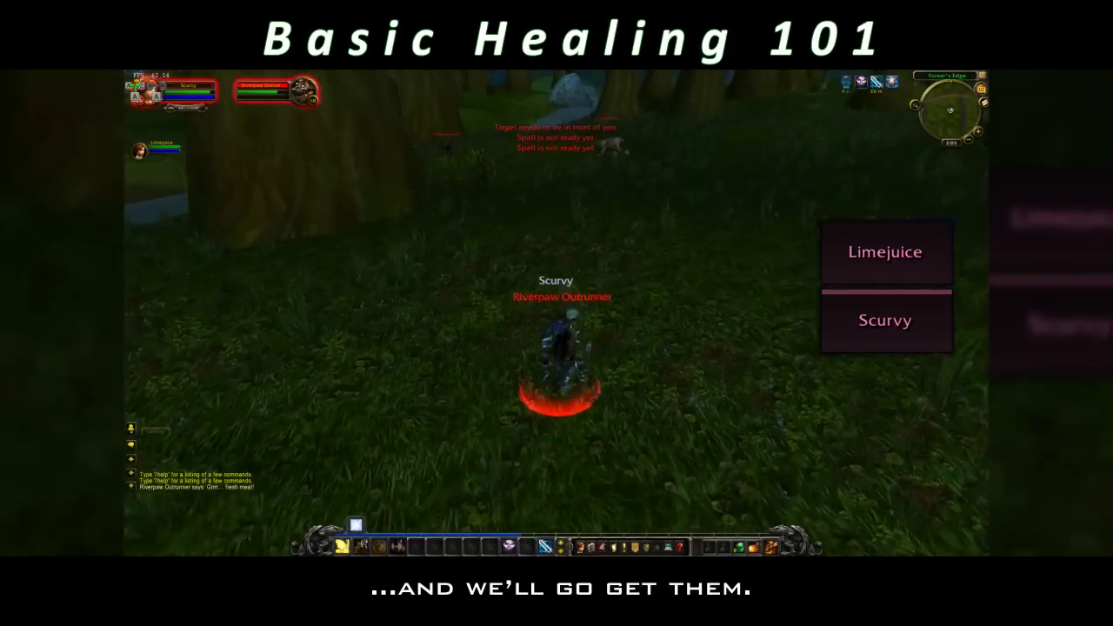
{"action": "key", "text": "w"}
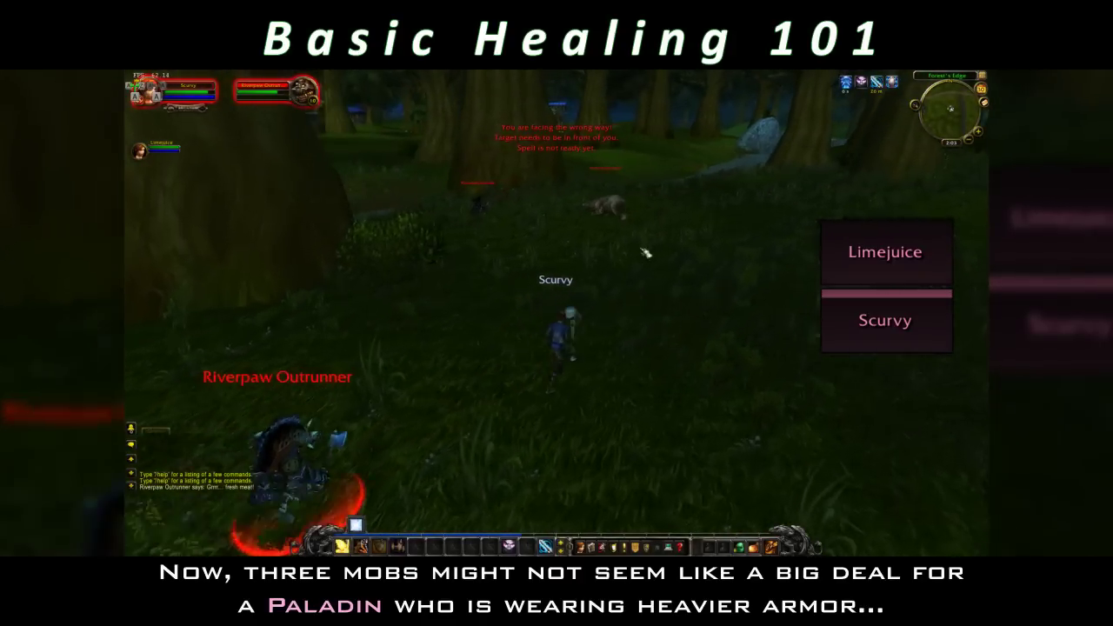
{"action": "key", "text": "w"}
{"action": "key", "text": "w"}
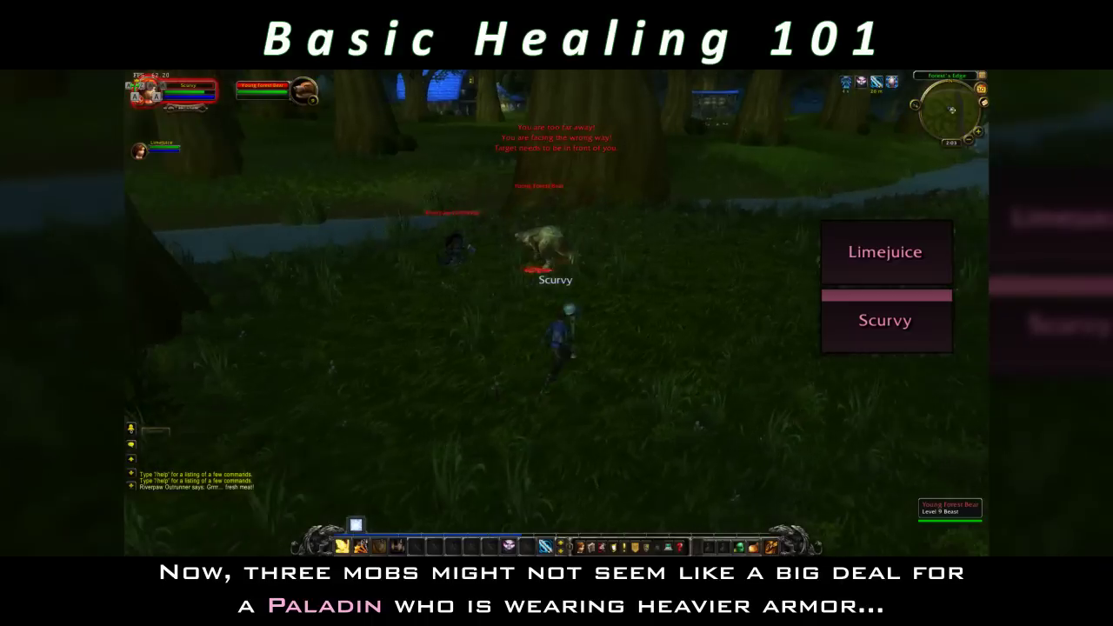
{"action": "key", "text": "1"}
{"action": "key", "text": "1"}
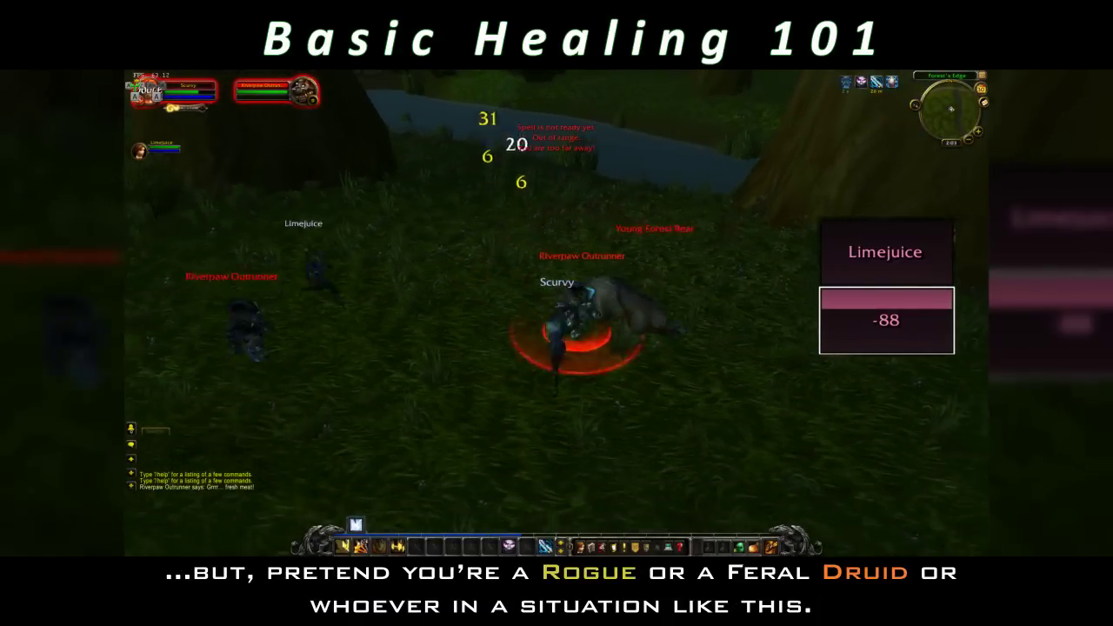
{"action": "key", "text": "Tab"}
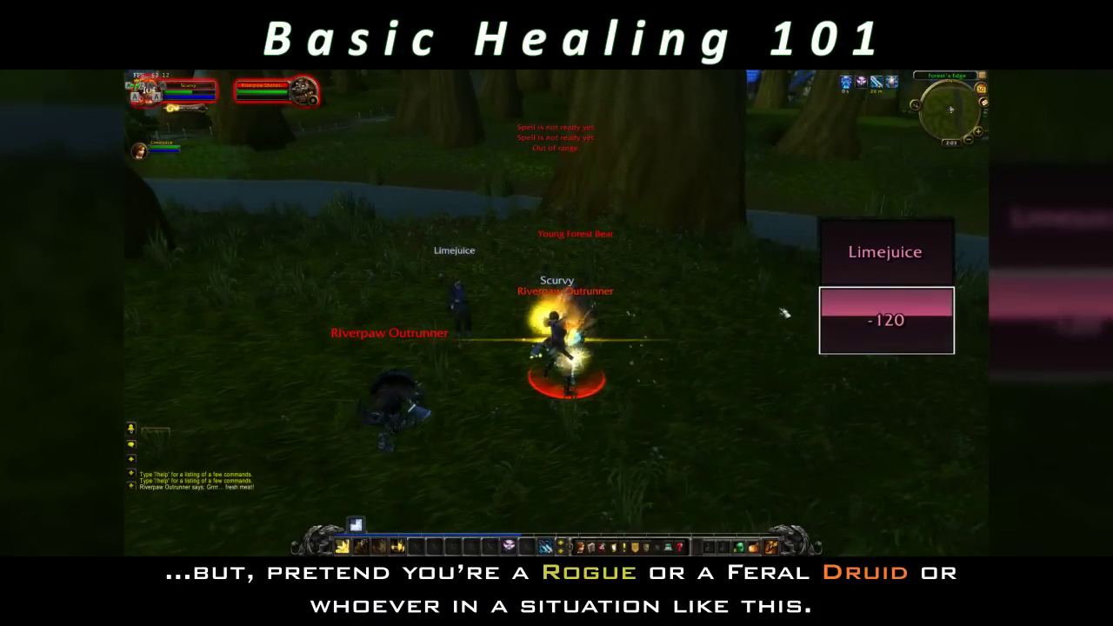
Switch Scurvy's target between the gathered Riverpaw Outrunners and attack until the first one is killed
{"action": "key", "text": "a"}
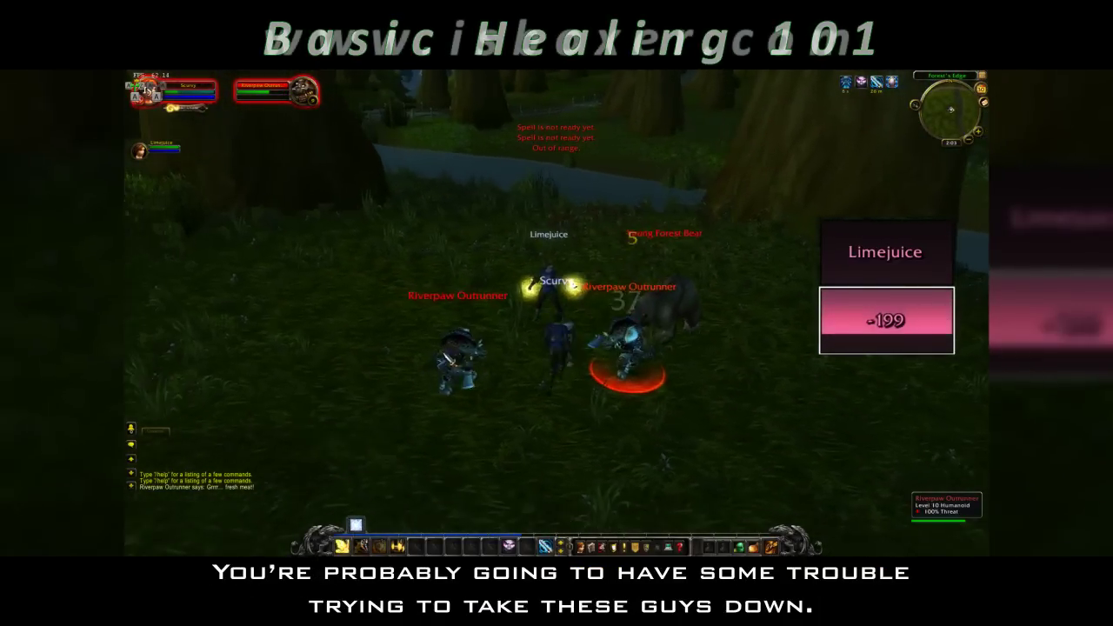
{"action": "key", "text": "Tab"}
{"action": "key", "text": "1"}
{"action": "key", "text": "1"}
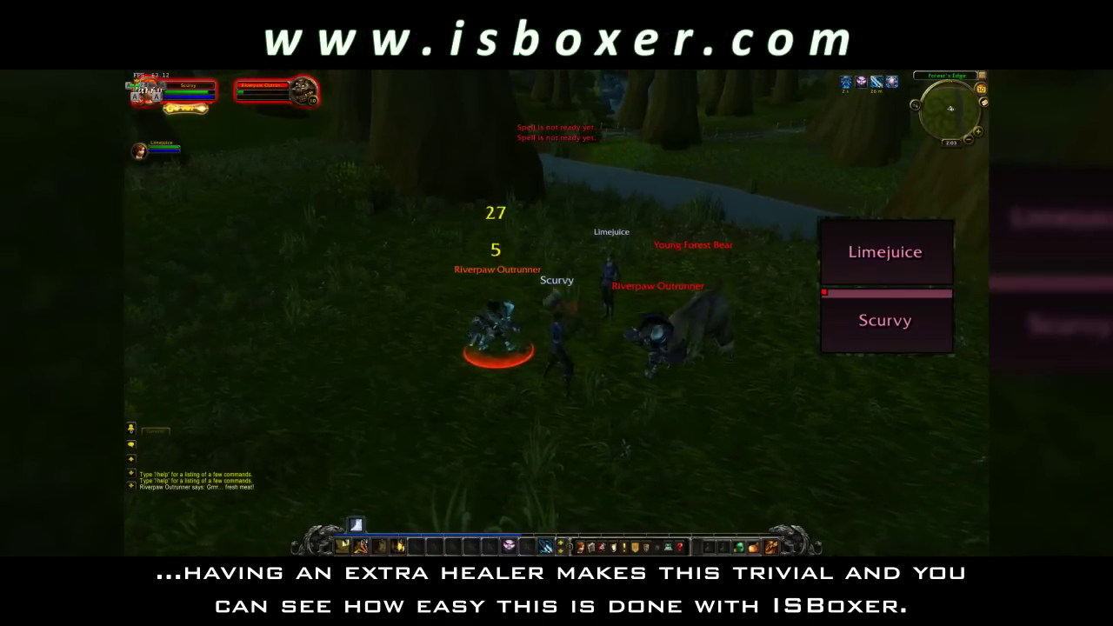
{"action": "left_click_drag", "start_coordinate": [687, 406], "coordinate": [783, 406]}
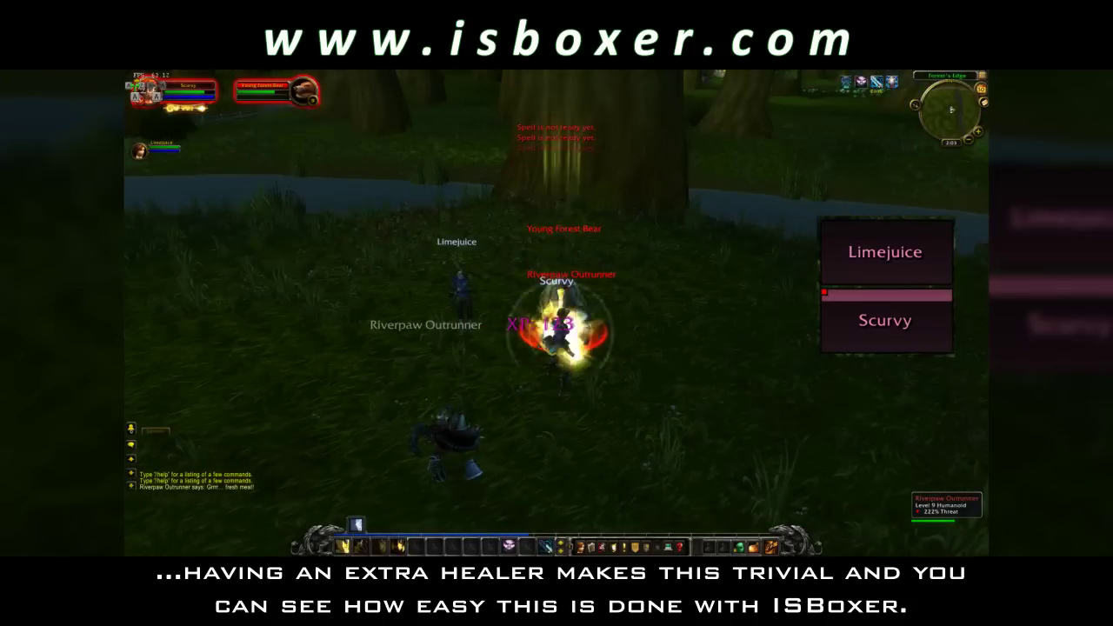
Attack the Young Forest Bear with Scurvy until it is killed
{"action": "key", "text": "2"}
{"action": "key", "text": "2"}
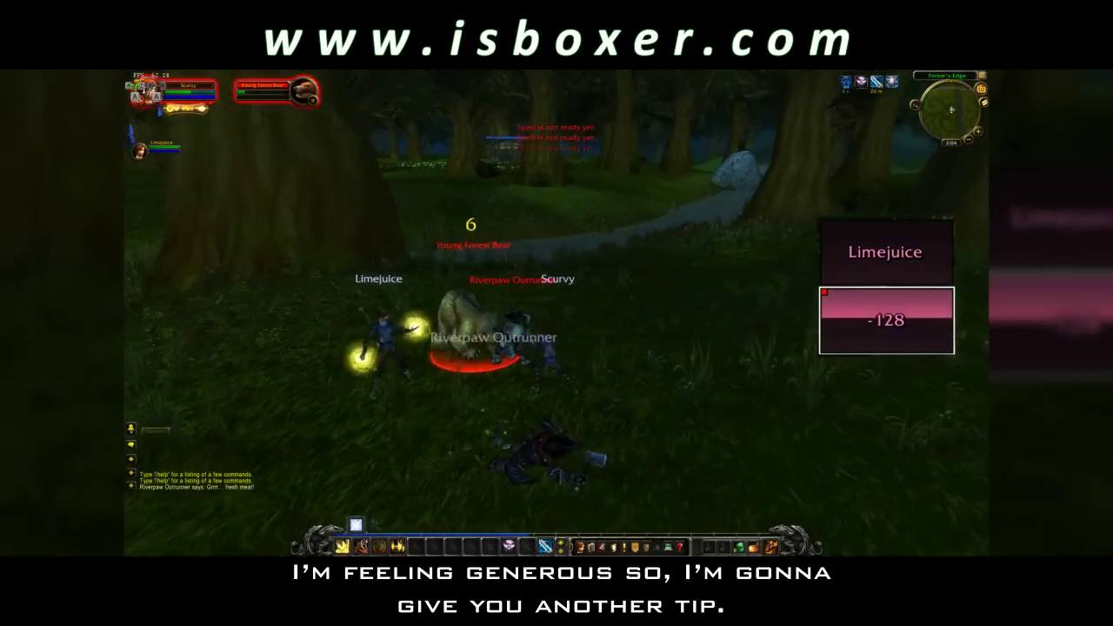
{"action": "key", "text": "2"}
{"action": "key", "text": "2"}
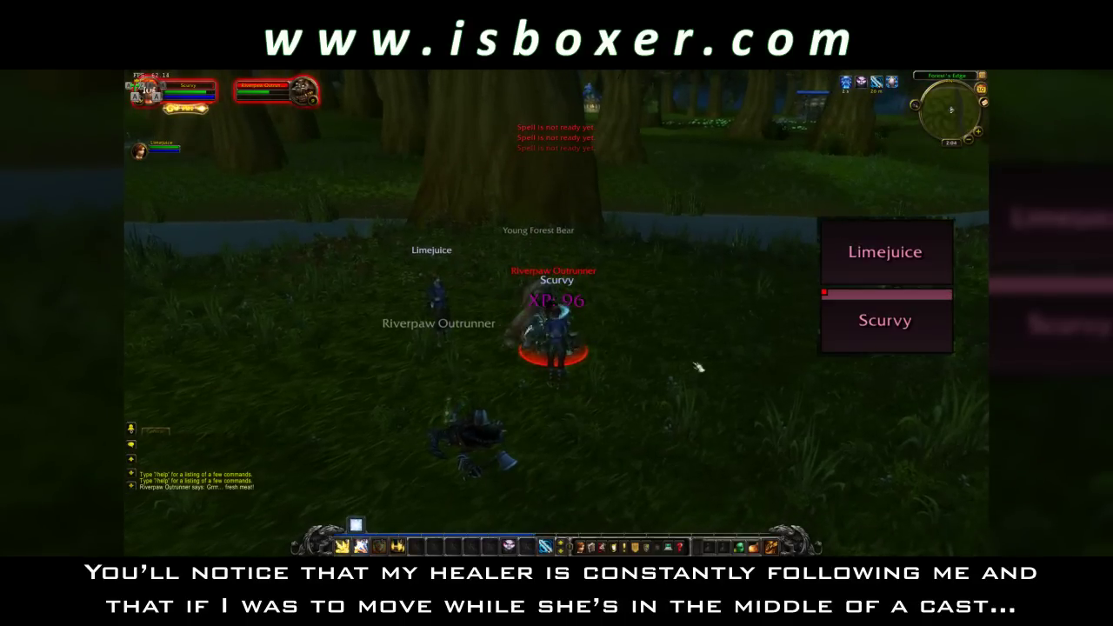
Kill the remaining Riverpaw Outrunner while healing Scurvy through the grid viewer, and run on through the forest
{"action": "key", "text": "w"}
{"action": "key", "text": "2"}
{"action": "key", "text": "d"}
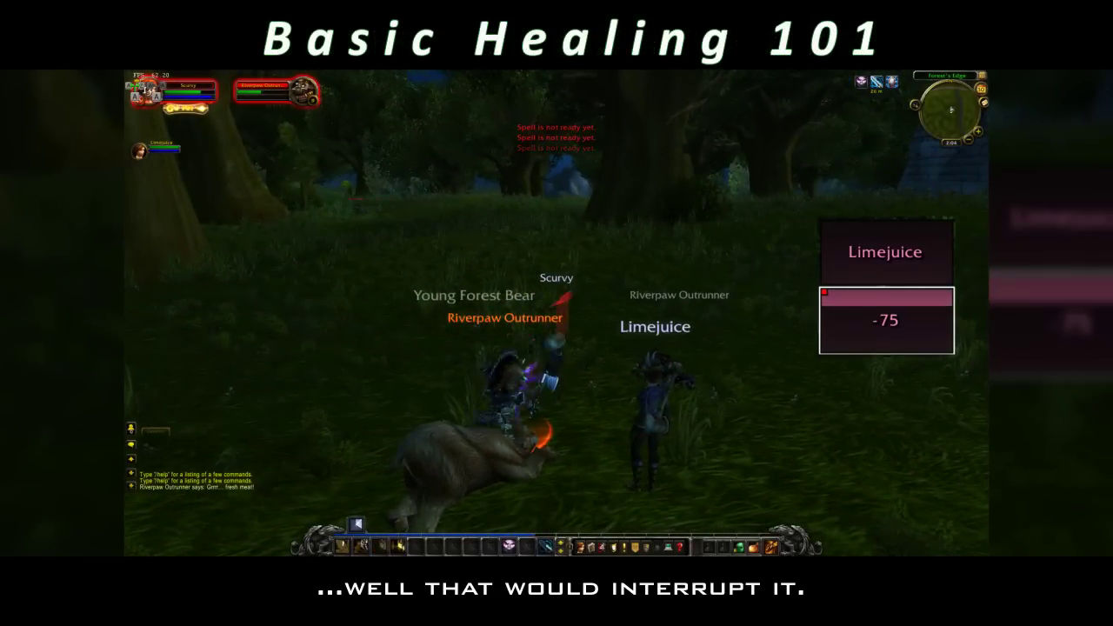
{"action": "left_click", "coordinate": [894, 339]}
{"action": "left_click_drag", "start_coordinate": [825, 425], "coordinate": [635, 425]}
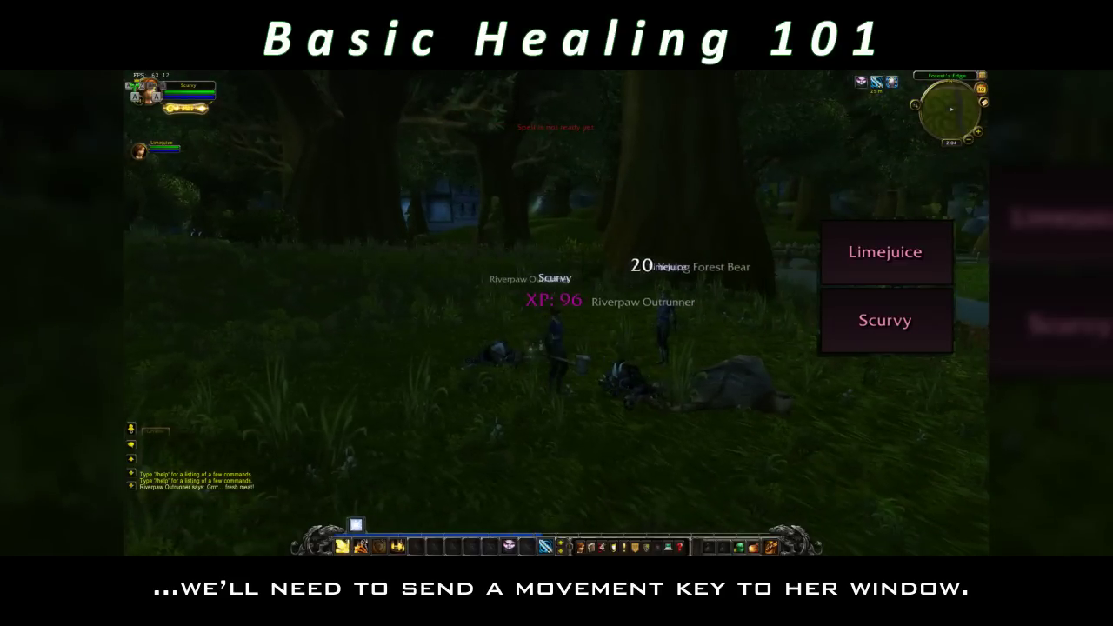
{"action": "key", "text": "w"}
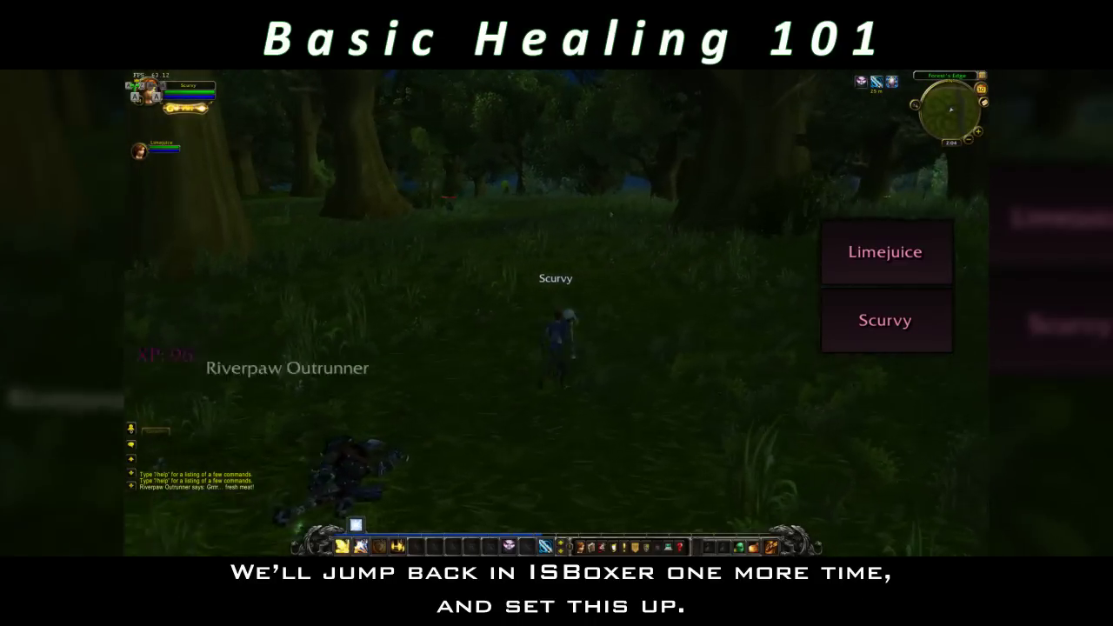
{"action": "key", "text": "d"}
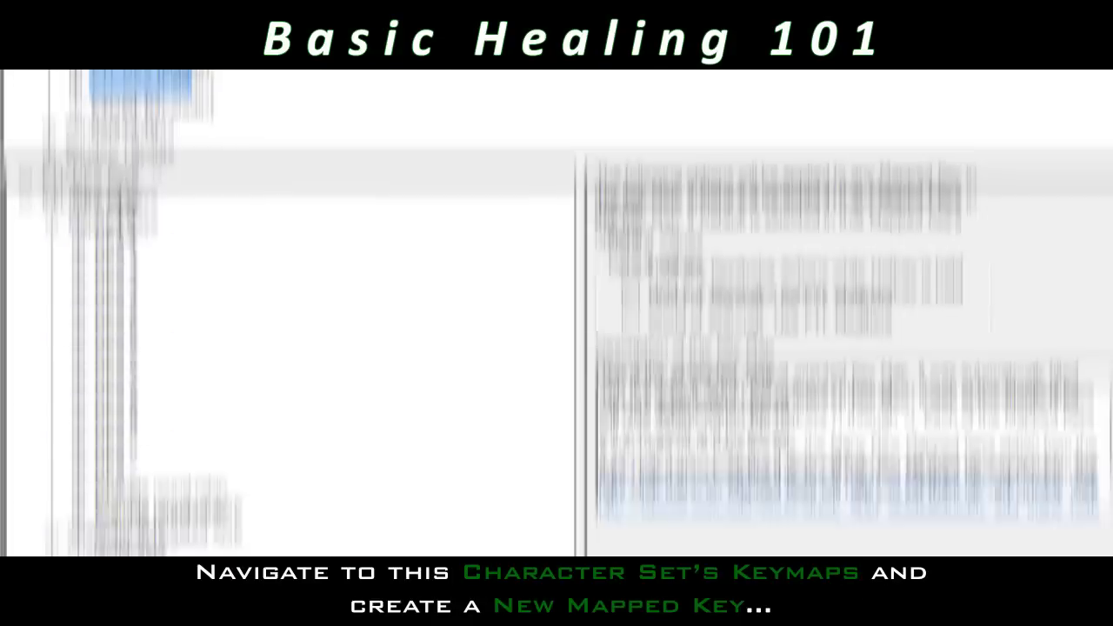
In ISBoxer Toolkit, create a mapped key named "Break Follow" in the FTL DPS Keys key map with hotkey Mouse5
{"action": "left_click", "coordinate": [113, 111]}
{"action": "right_click", "coordinate": [154, 115]}
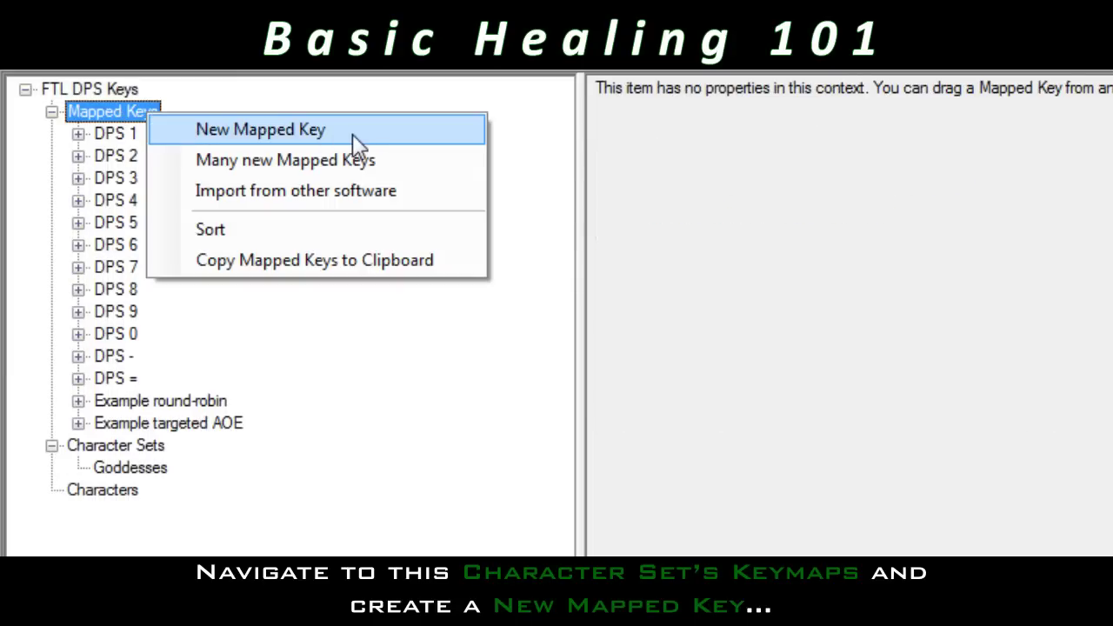
{"action": "left_click", "coordinate": [352, 134]}
{"action": "type", "text": "Break Follow"}
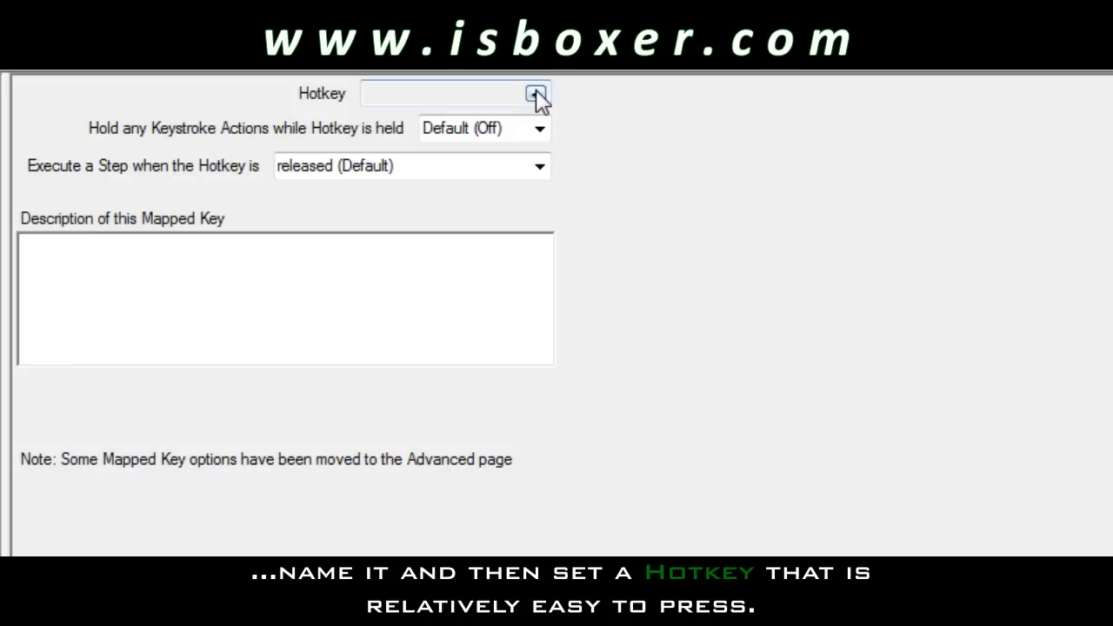
{"action": "left_click", "coordinate": [1107, 93]}
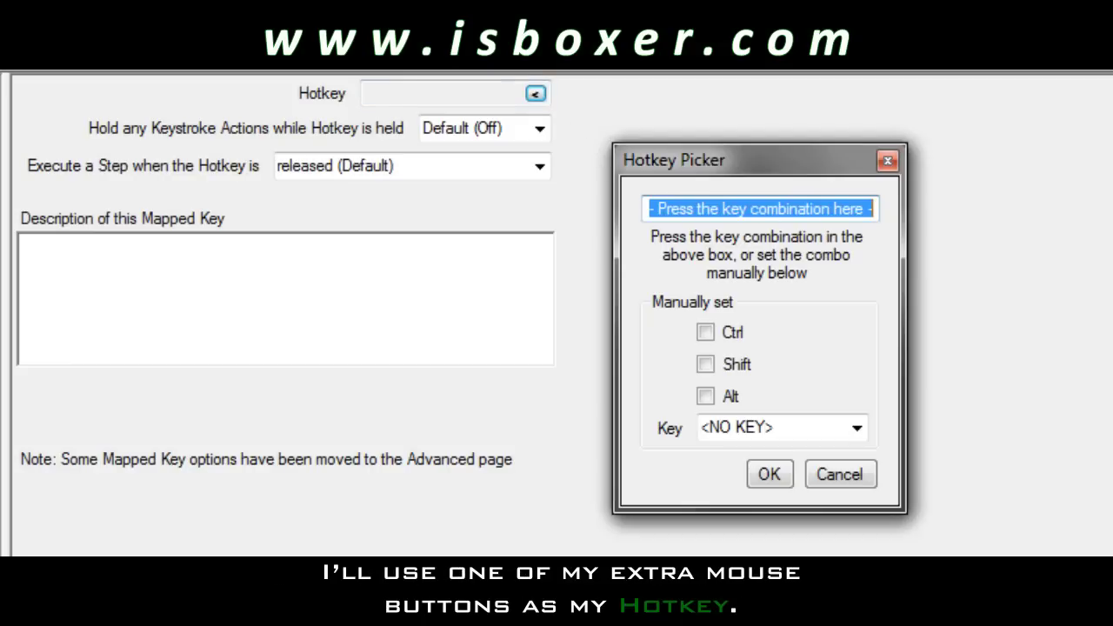
{"action": "left_click", "coordinate": [766, 474]}
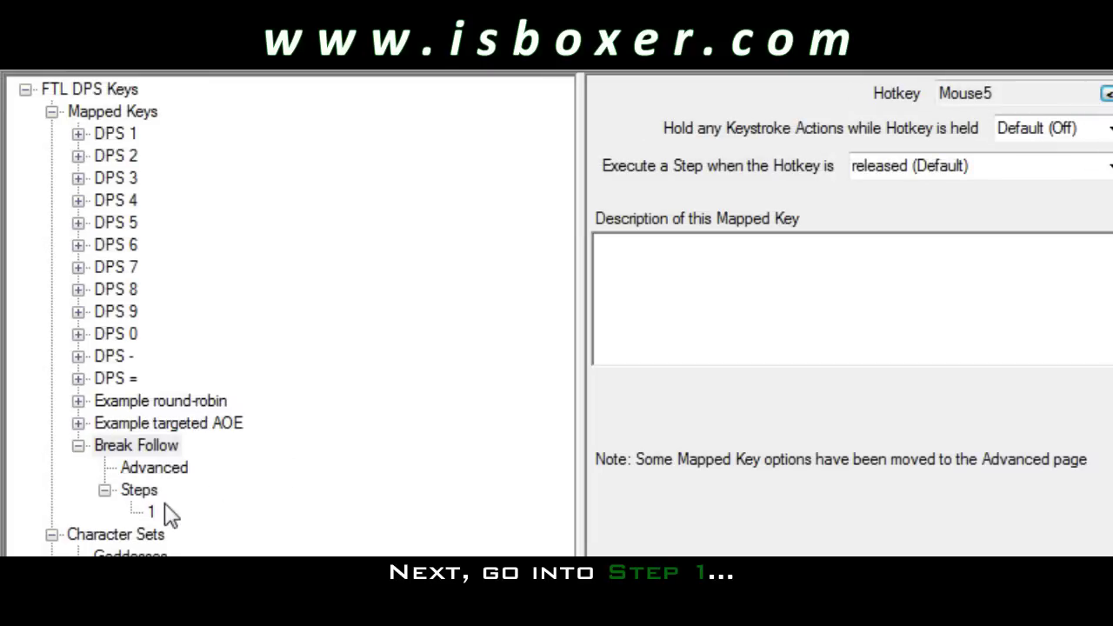
Add a keystroke action to step 1 of Break Follow that sends S to Character Slot:2 (Limejuice)
{"action": "left_click", "coordinate": [151, 511]}
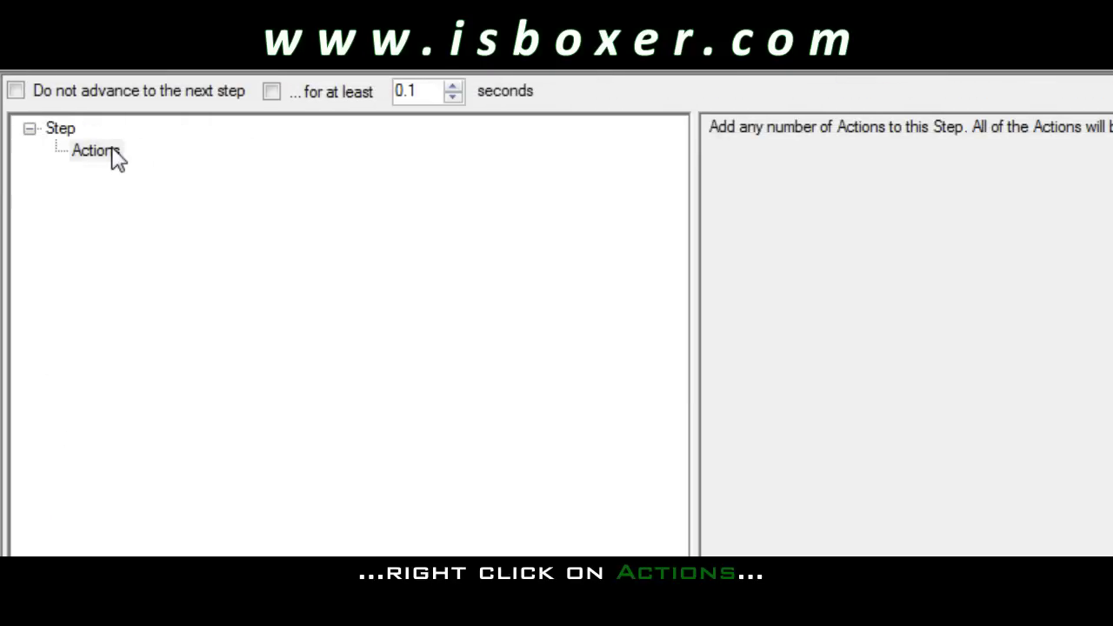
{"action": "right_click", "coordinate": [696, 154]}
{"action": "mouse_move", "coordinate": [949, 180]}
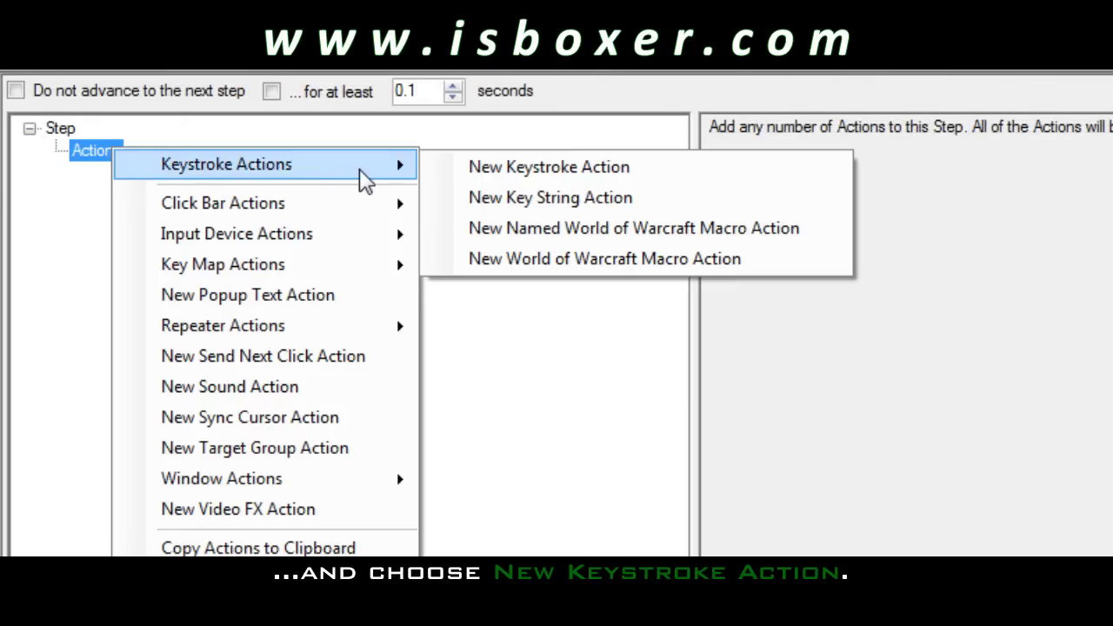
{"action": "left_click", "coordinate": [663, 171]}
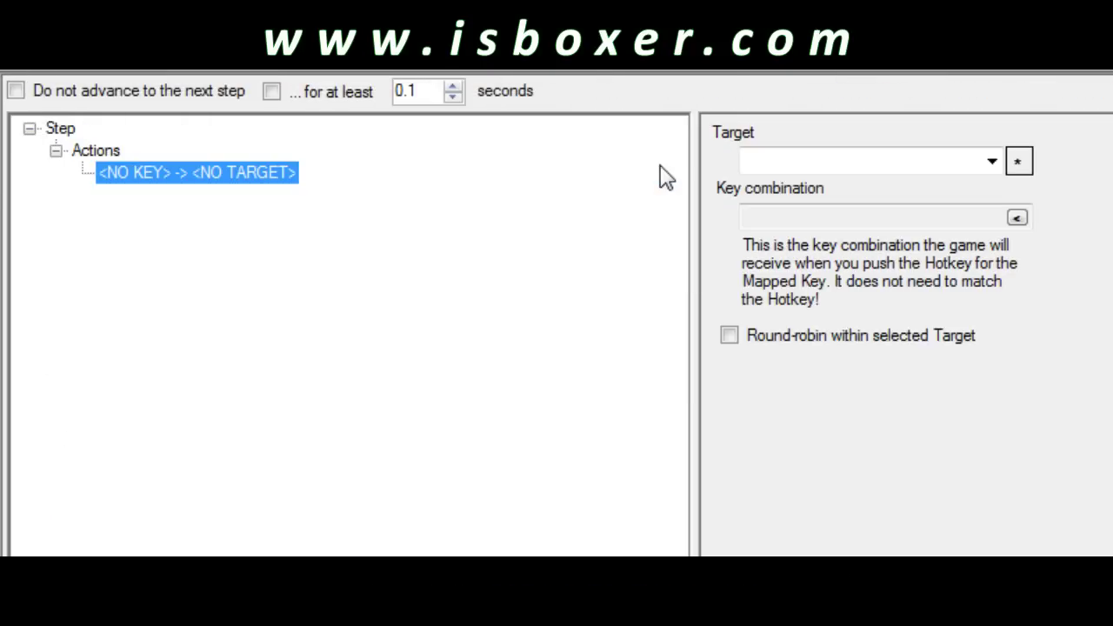
{"action": "left_click", "coordinate": [989, 166]}
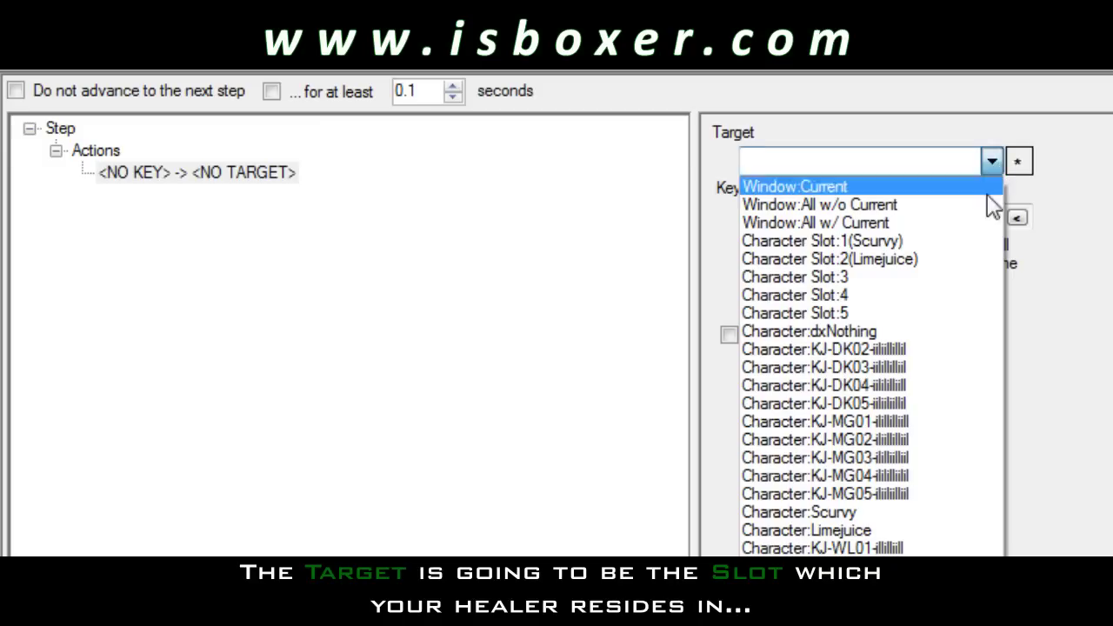
{"action": "left_click", "coordinate": [962, 266]}
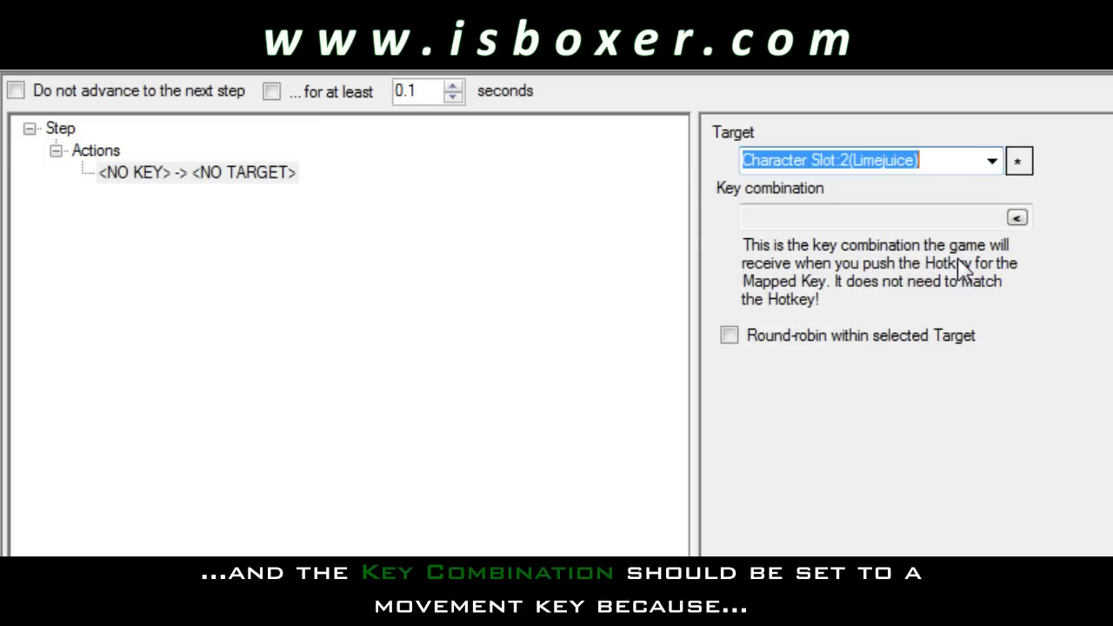
{"action": "left_click", "coordinate": [1016, 218]}
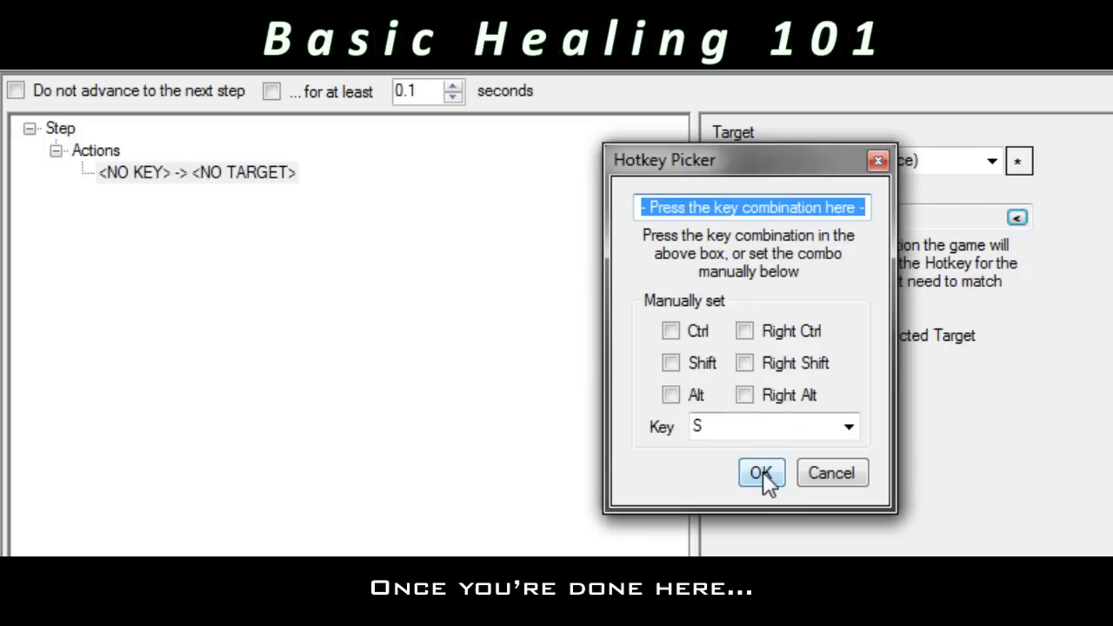
{"action": "left_click", "coordinate": [761, 475]}
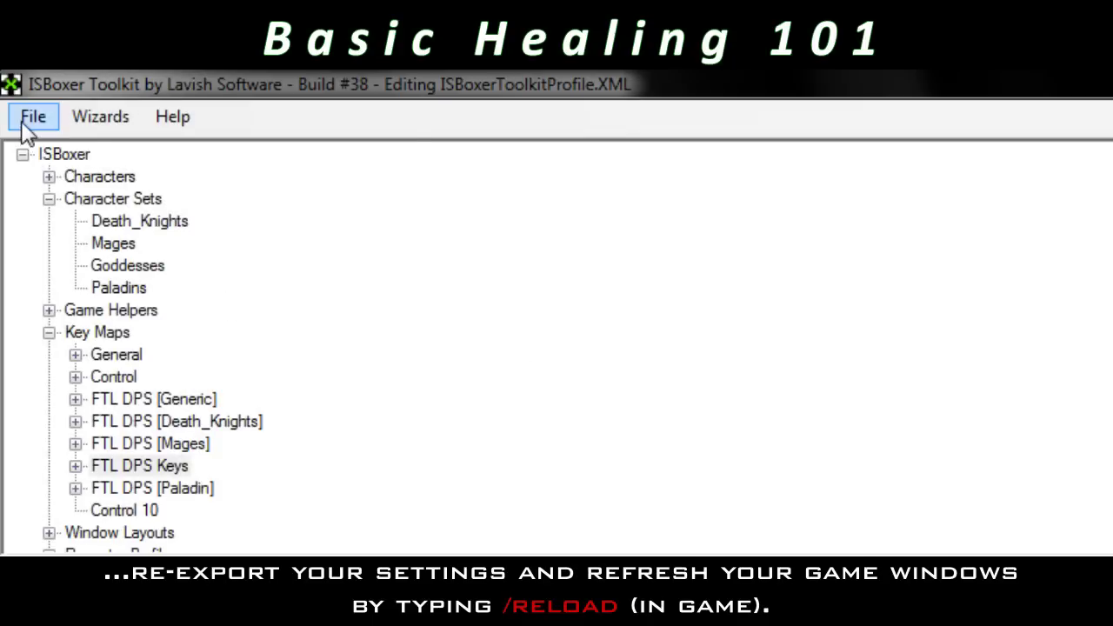
Export all ISBoxer settings to Inner Space
{"action": "left_click", "coordinate": [26, 122]}
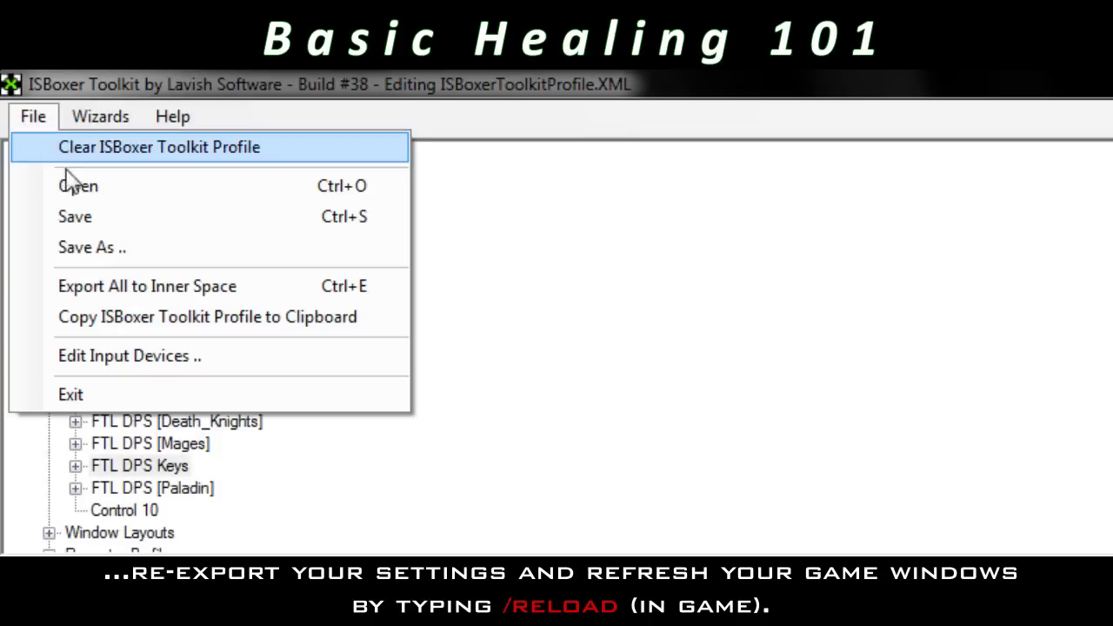
{"action": "left_click", "coordinate": [141, 288]}
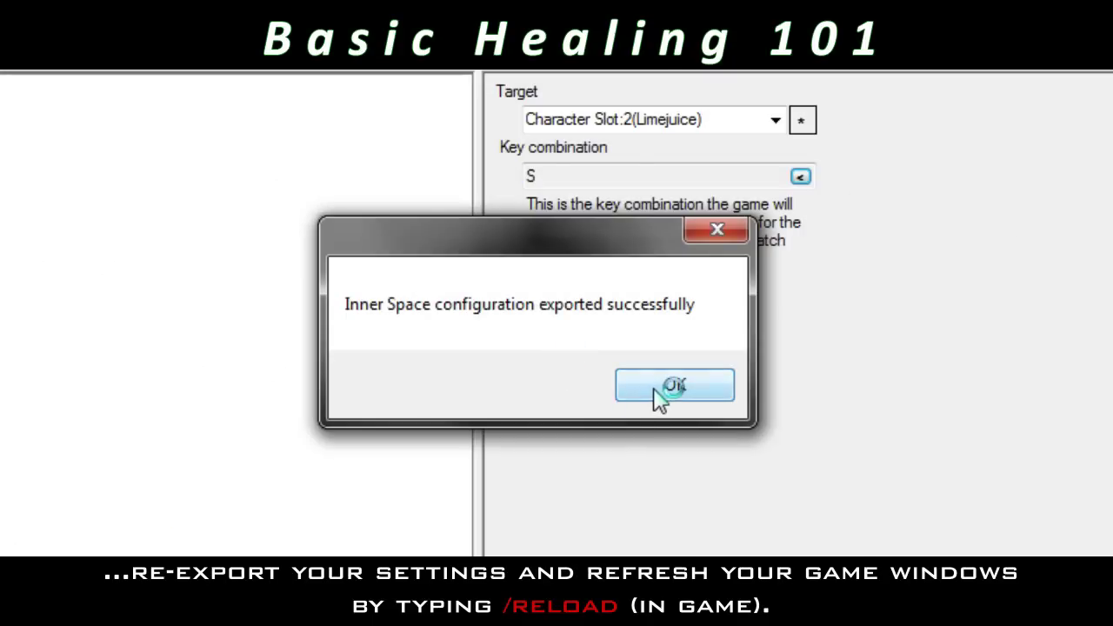
{"action": "left_click", "coordinate": [659, 398]}
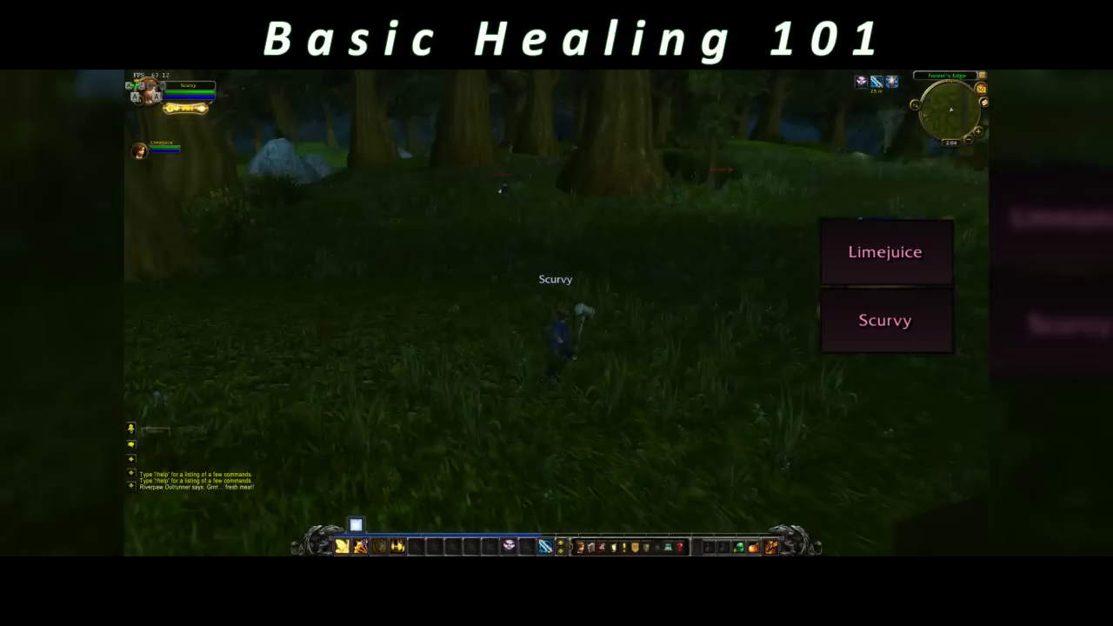
Switch to Scurvy's game window, run through the forest and attack the nearby Riverpaw Outrunner
{"action": "key", "text": "w"}
{"action": "key", "text": "a"}
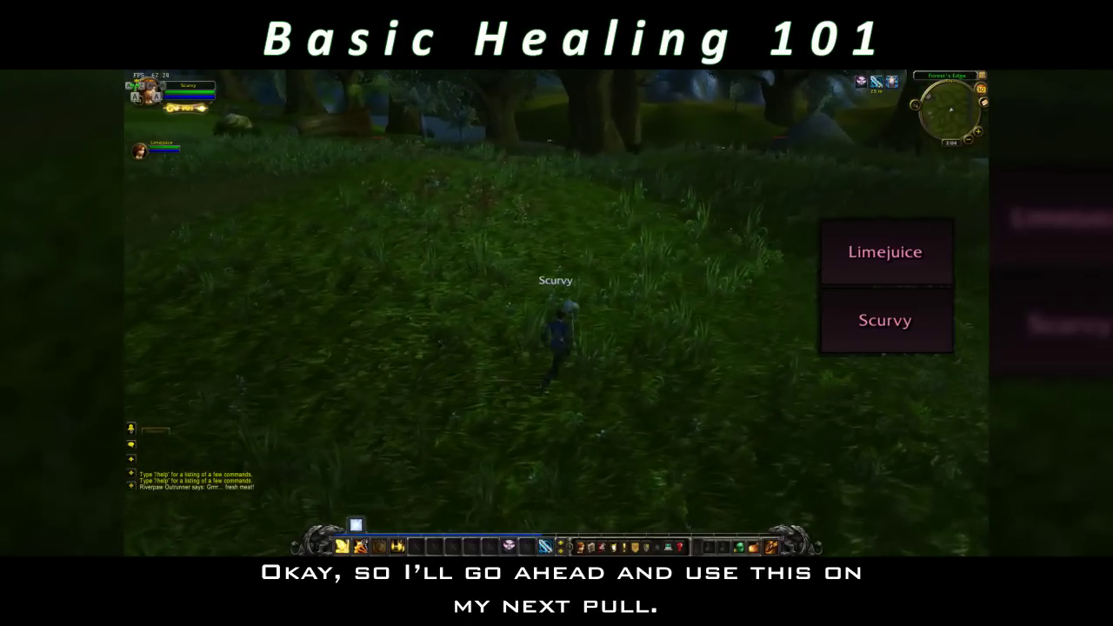
{"action": "key", "text": "Tab"}
{"action": "key", "text": "2"}
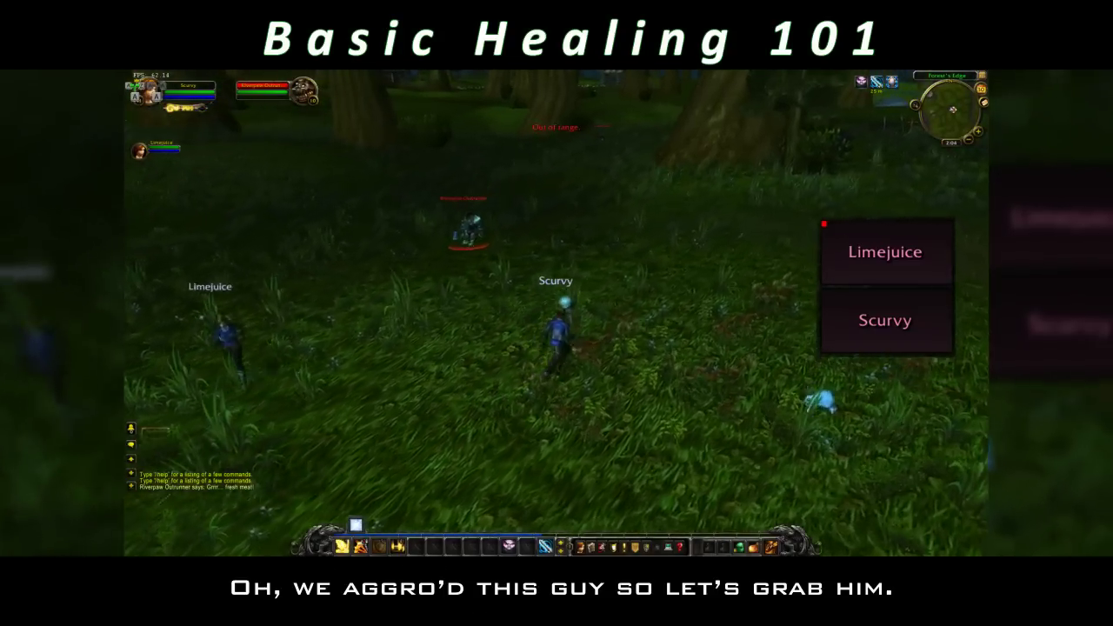
{"action": "key", "text": "2"}
{"action": "key", "text": "2"}
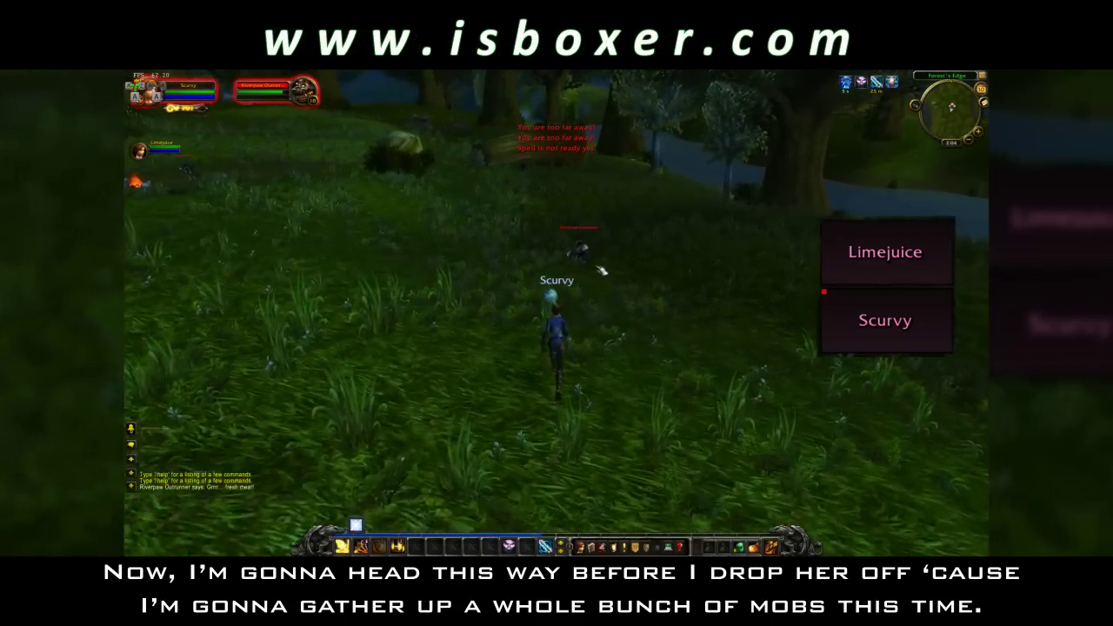
Strike the Riverpaw Outrunner and run Scurvy to the tent camp to gather up more Riverpaw enemies
{"action": "key", "text": "1"}
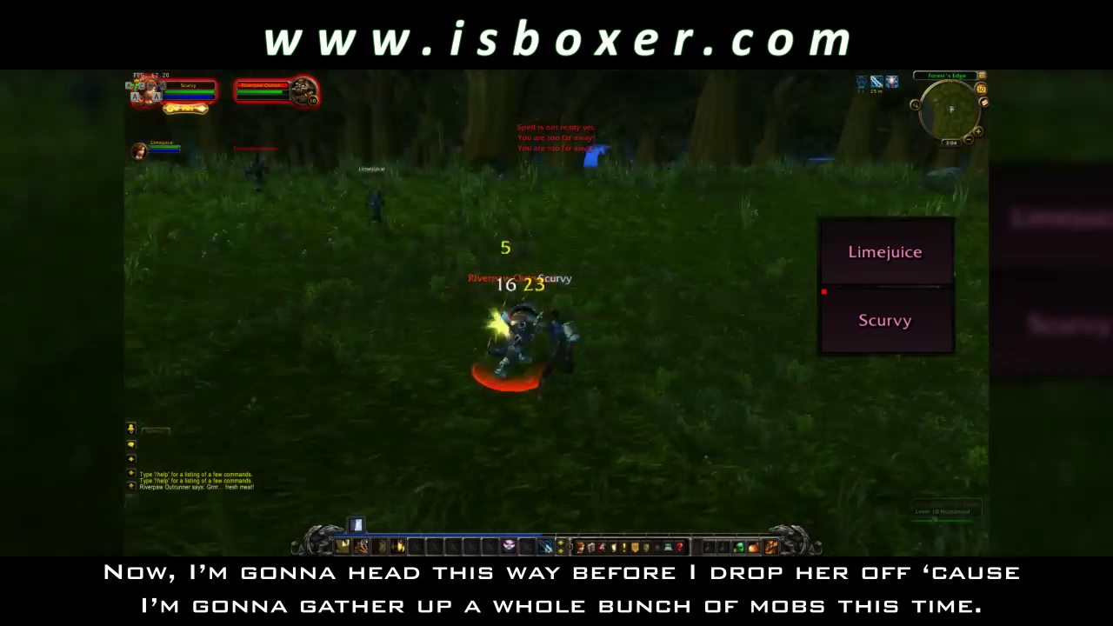
{"action": "key", "text": "w"}
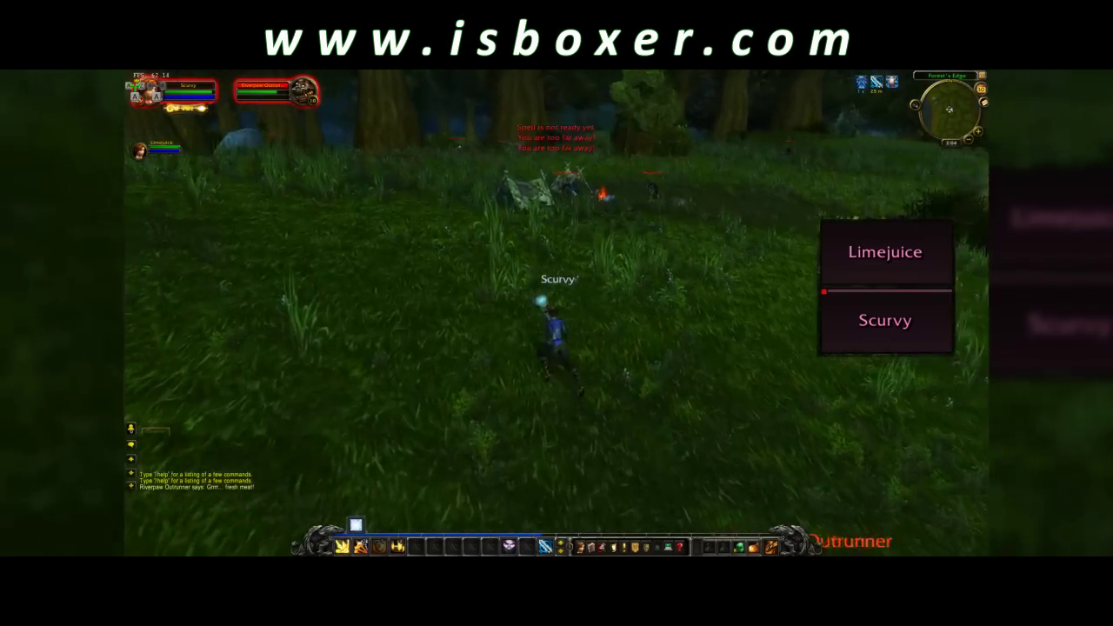
{"action": "key", "text": "1"}
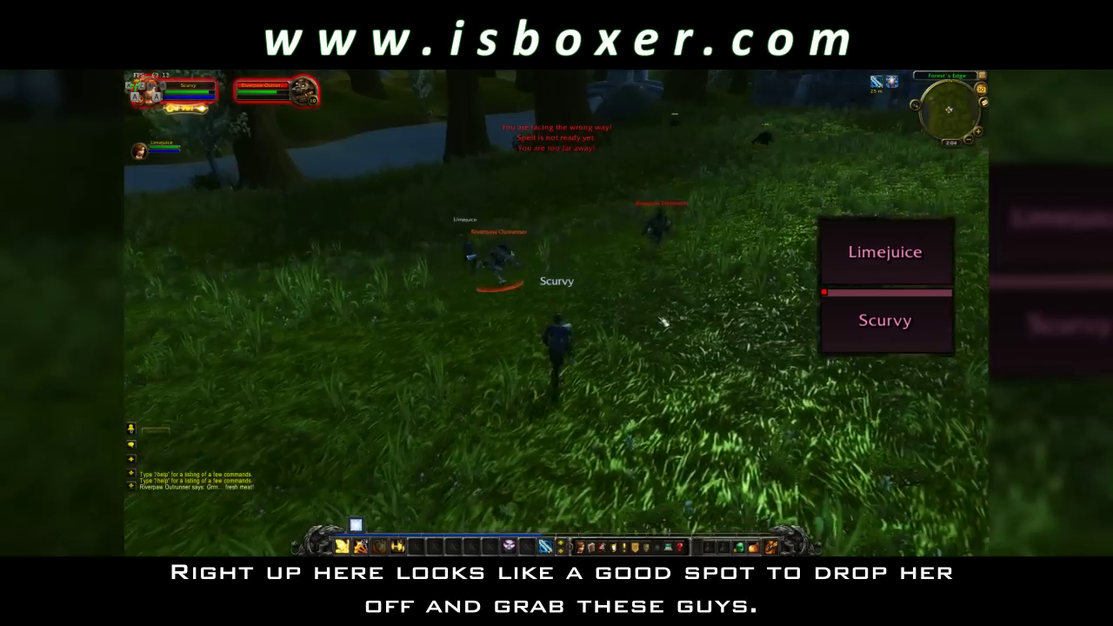
{"action": "key", "text": "w"}
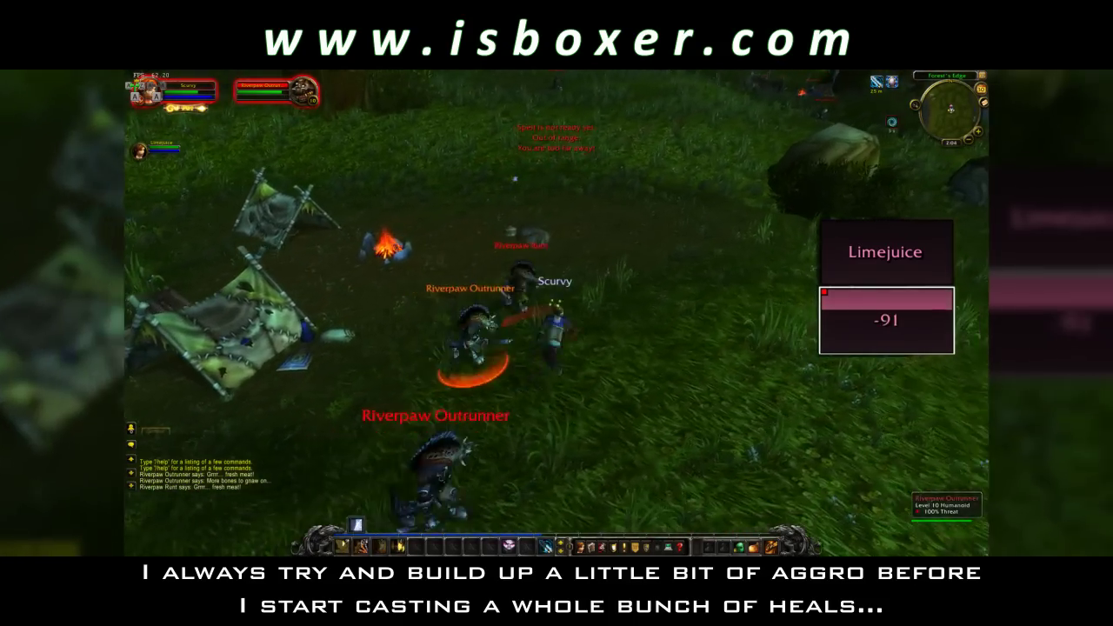
Fight the gathered Riverpaw Runt and Outrunners near the camp, casting Word of Glory to heal Scurvy
{"action": "key", "text": "s"}
{"action": "key", "text": "Tab"}
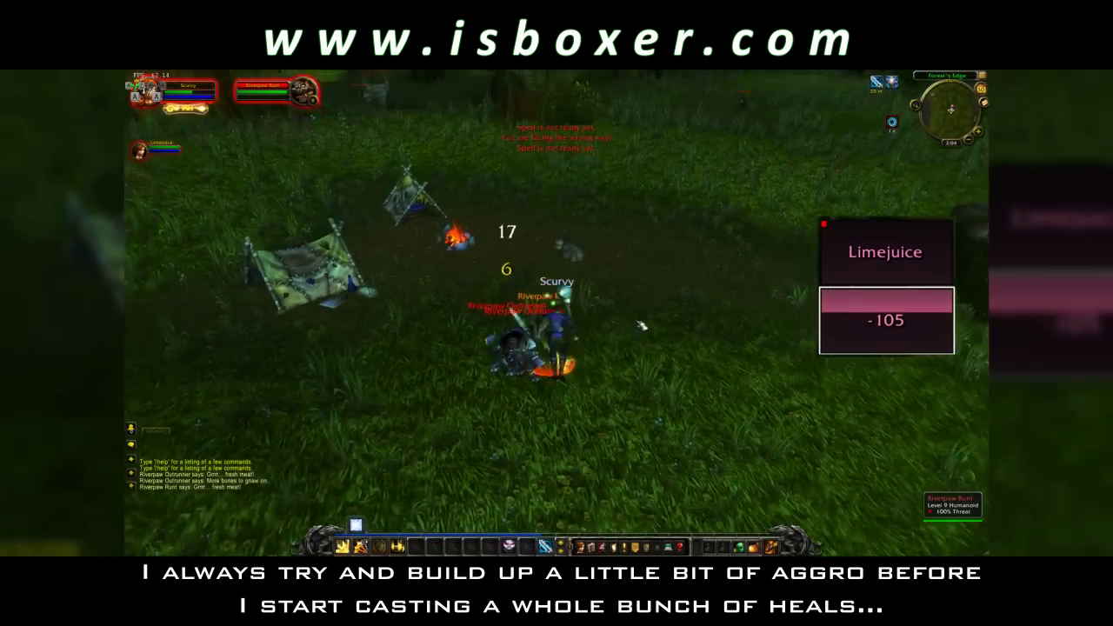
{"action": "key", "text": "s"}
{"action": "key", "text": "2"}
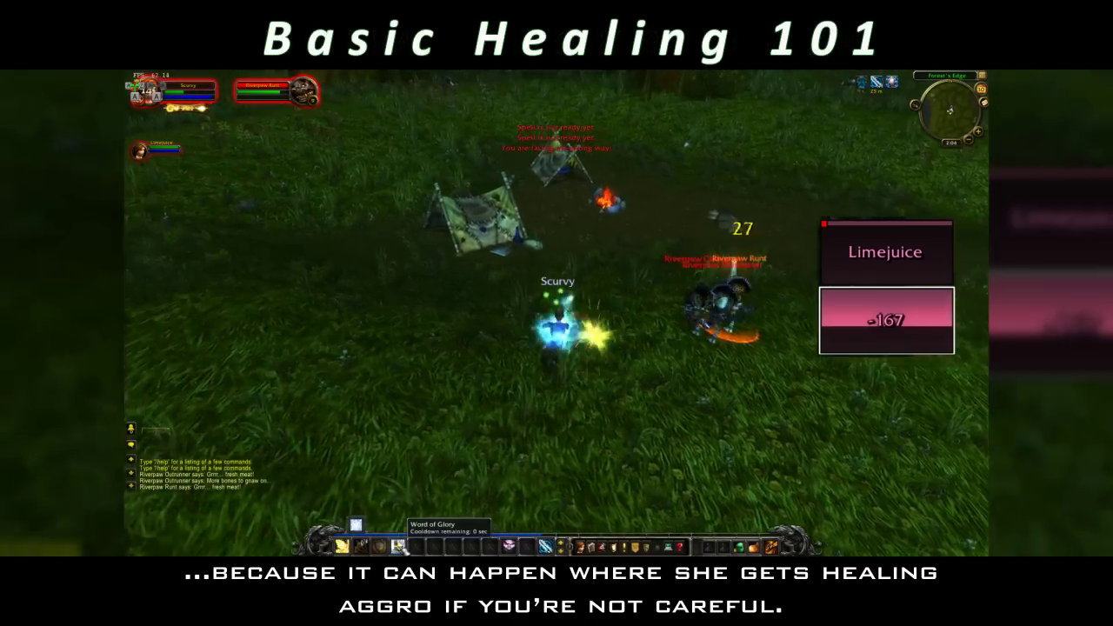
{"action": "left_click", "coordinate": [400, 545]}
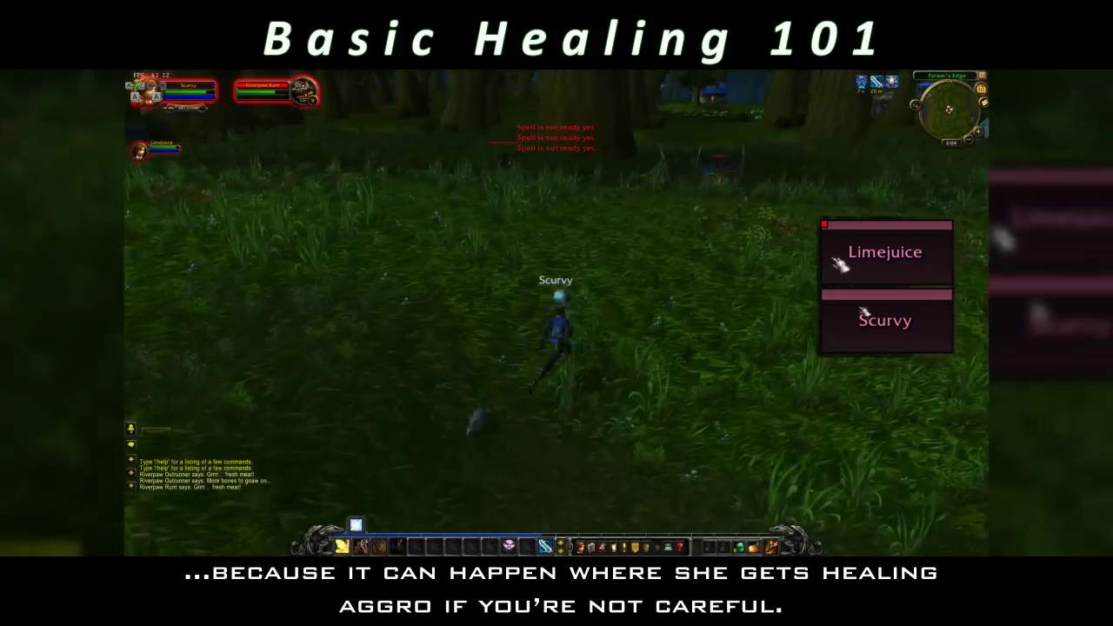
{"action": "right_click", "coordinate": [533, 231]}
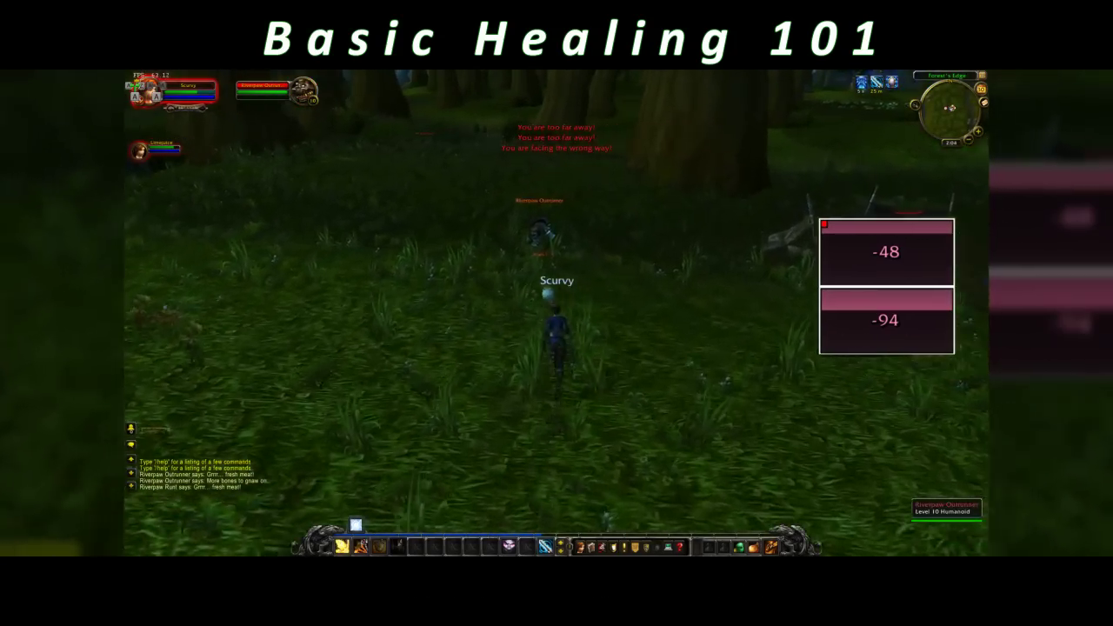